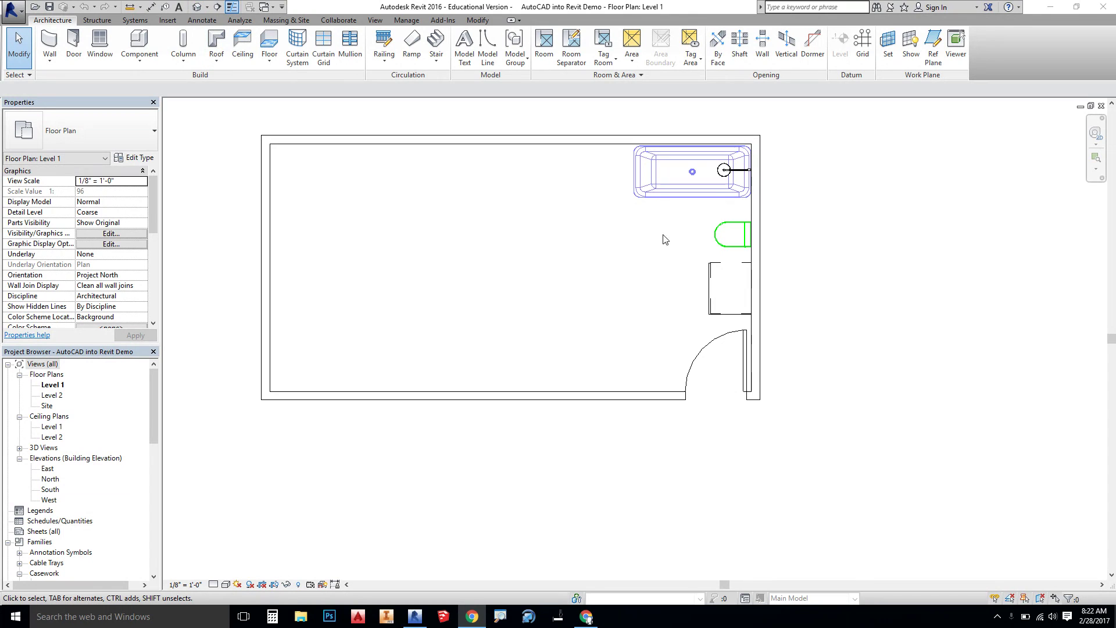
Orbit the building in 3D to inspect it, then return to the Level 1 floor plan
left_click(217, 8)
middle_click_drag(482, 443, 461, 384, "shift")
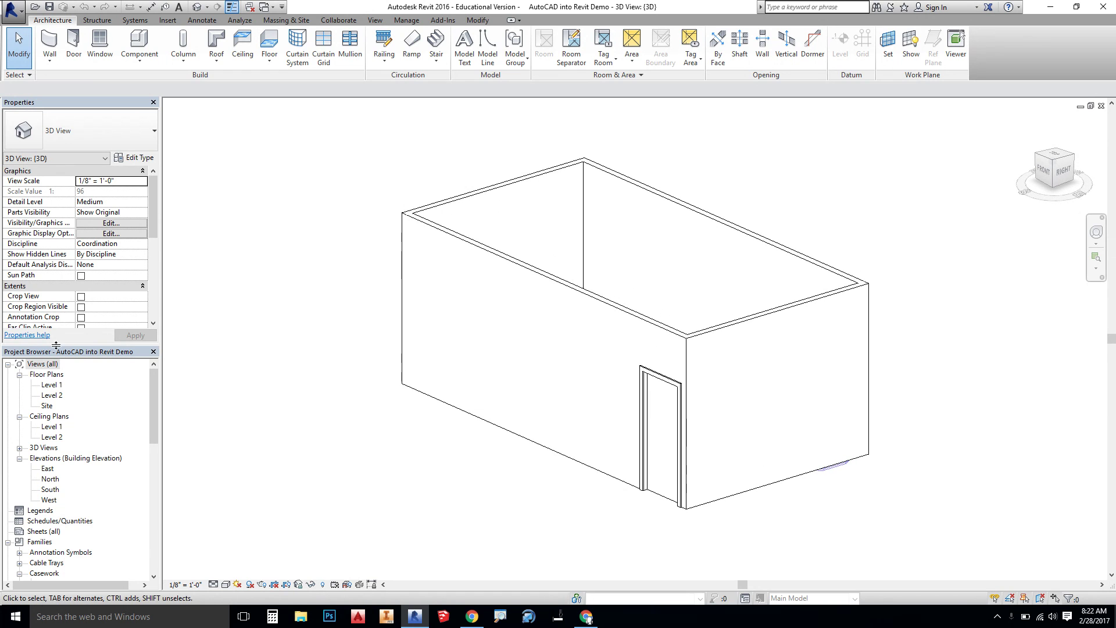
double_click(55, 385)
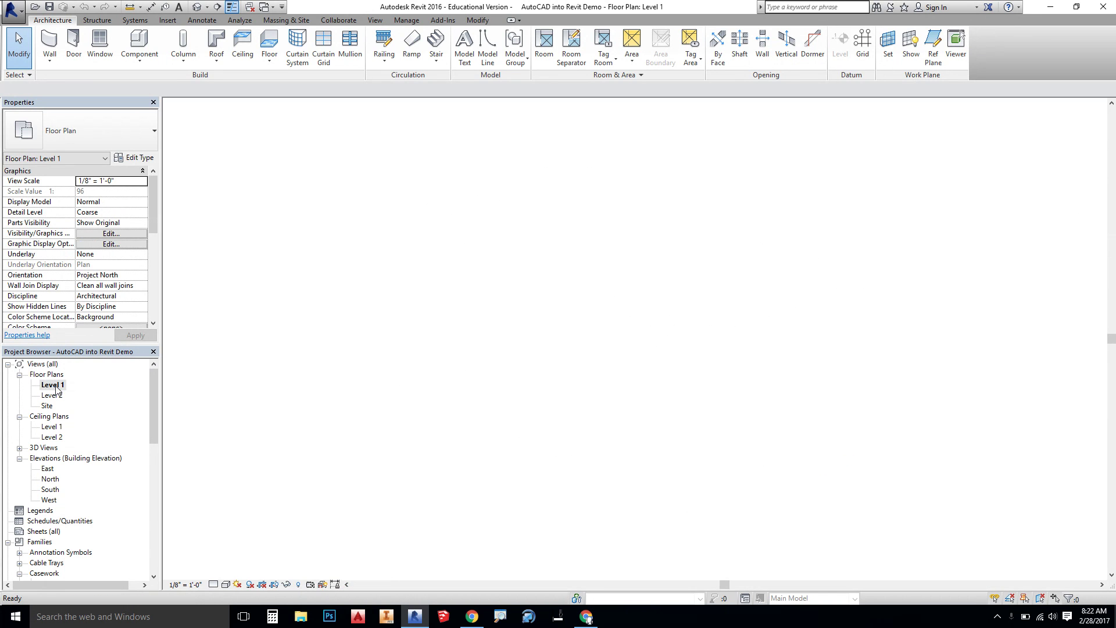
In the East elevation, draw a new level at -10'-0" below Level 1
double_click(49, 469)
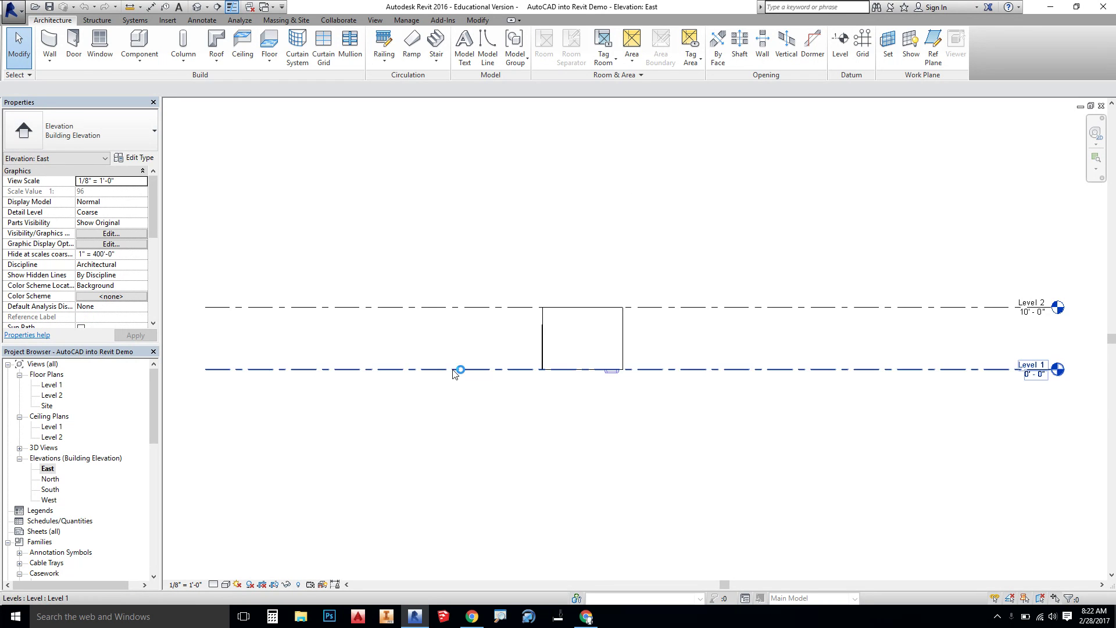
scroll(572, 397, "down", 2)
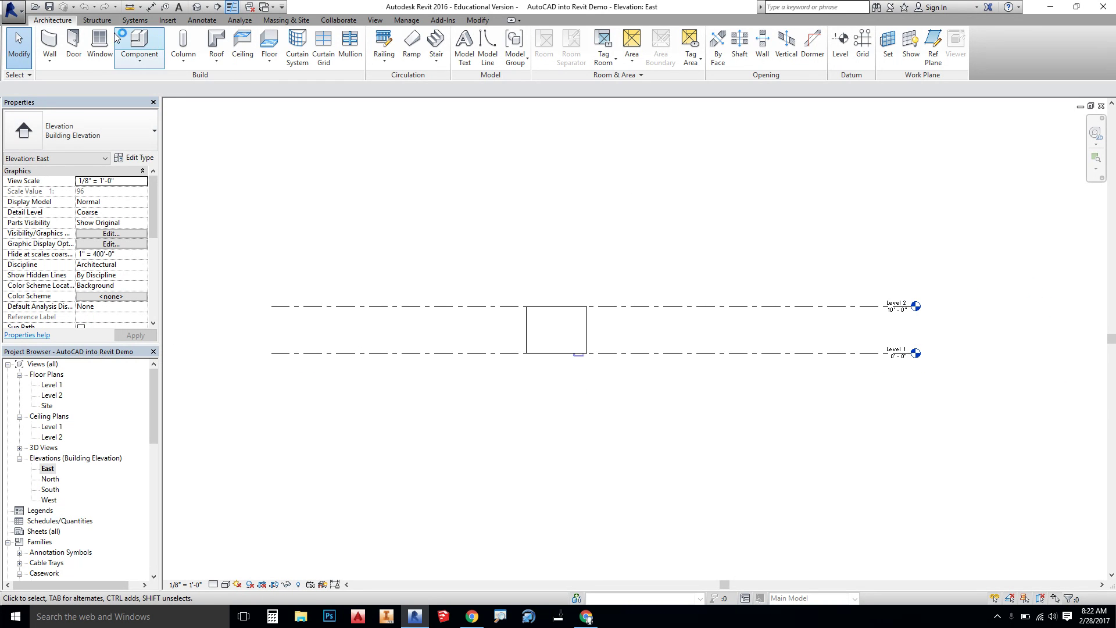
left_click(840, 44)
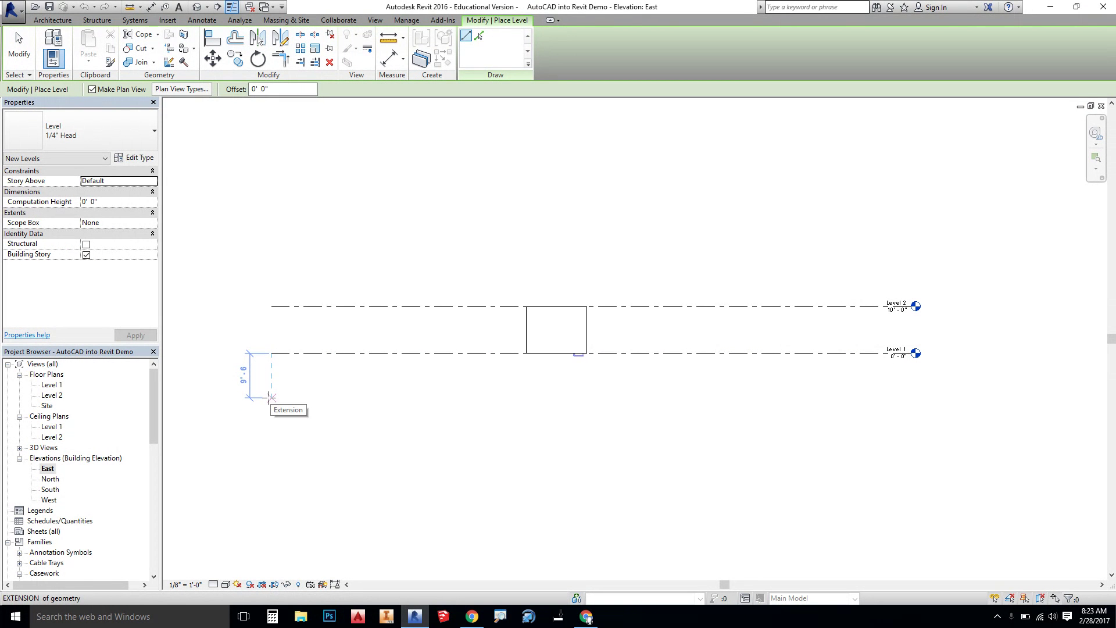
left_click(269, 400)
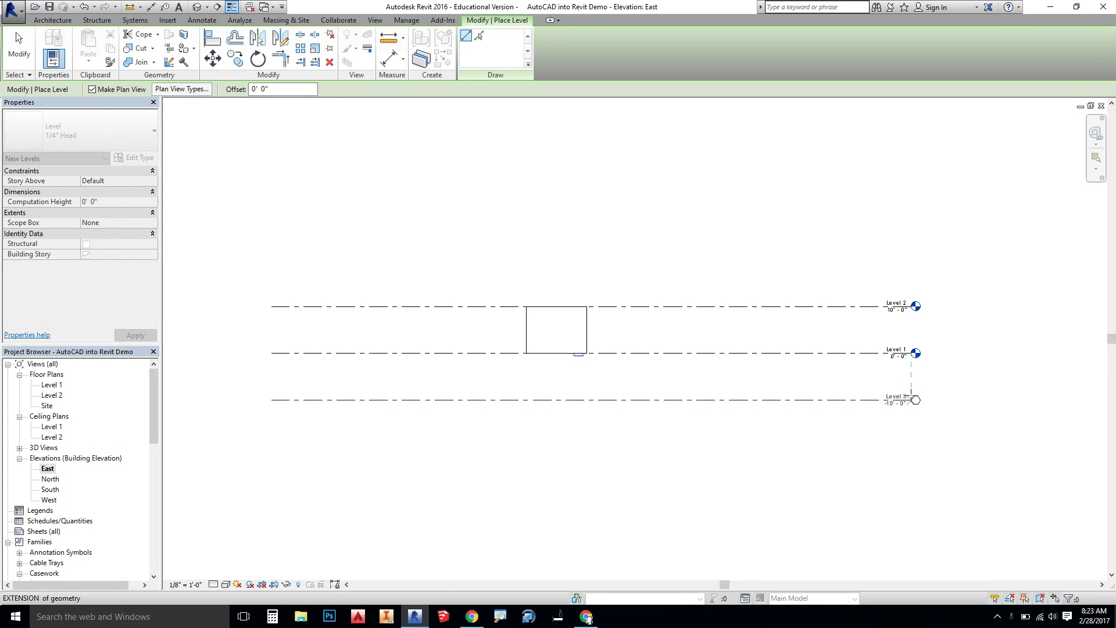
left_click(911, 400)
key("Escape")
key("Escape")
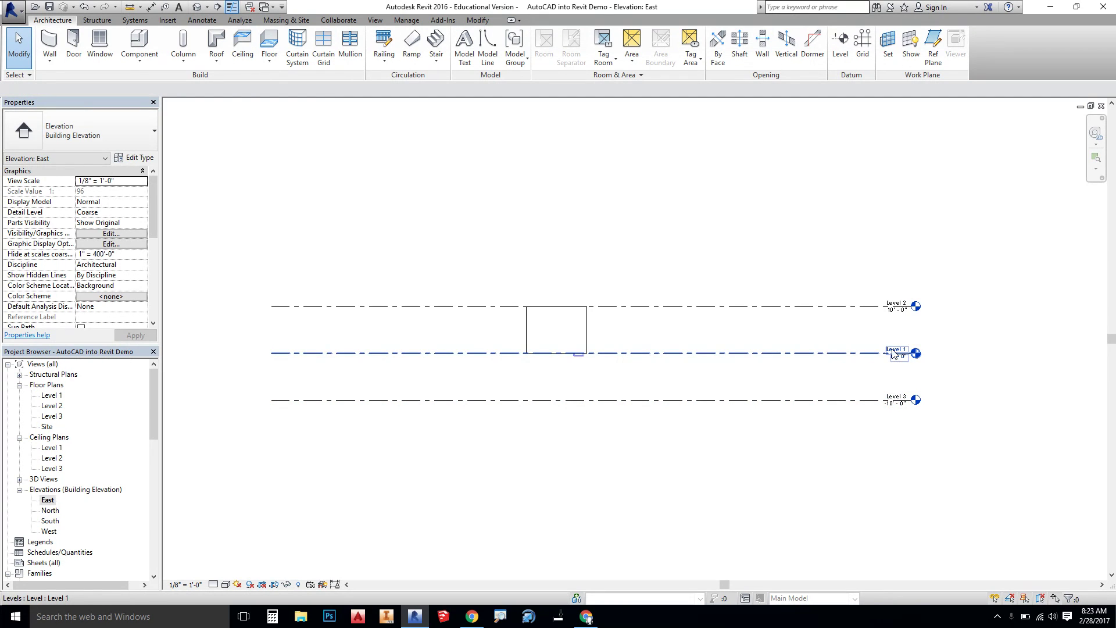
Rename the new level to Basement, renaming its matching views as well
double_click(894, 400)
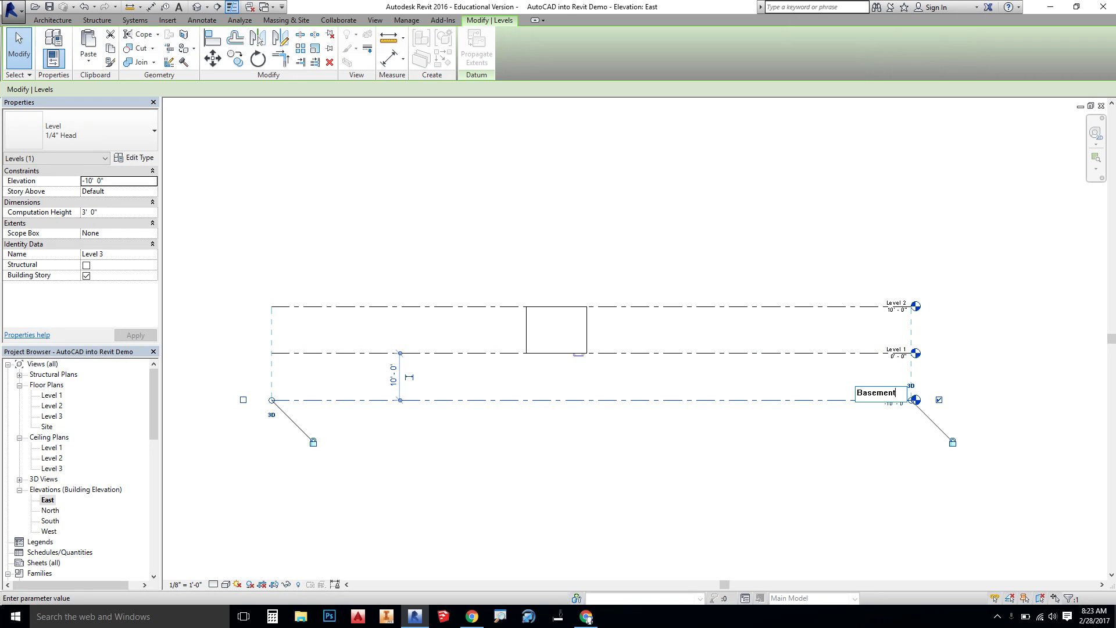
key("Return")
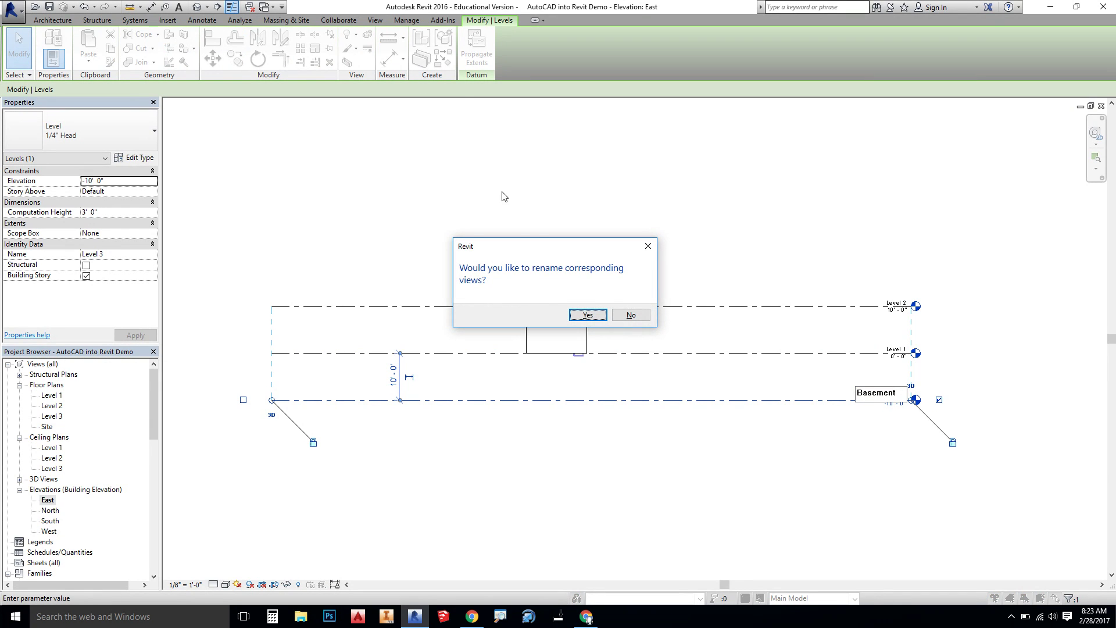
left_click(588, 315)
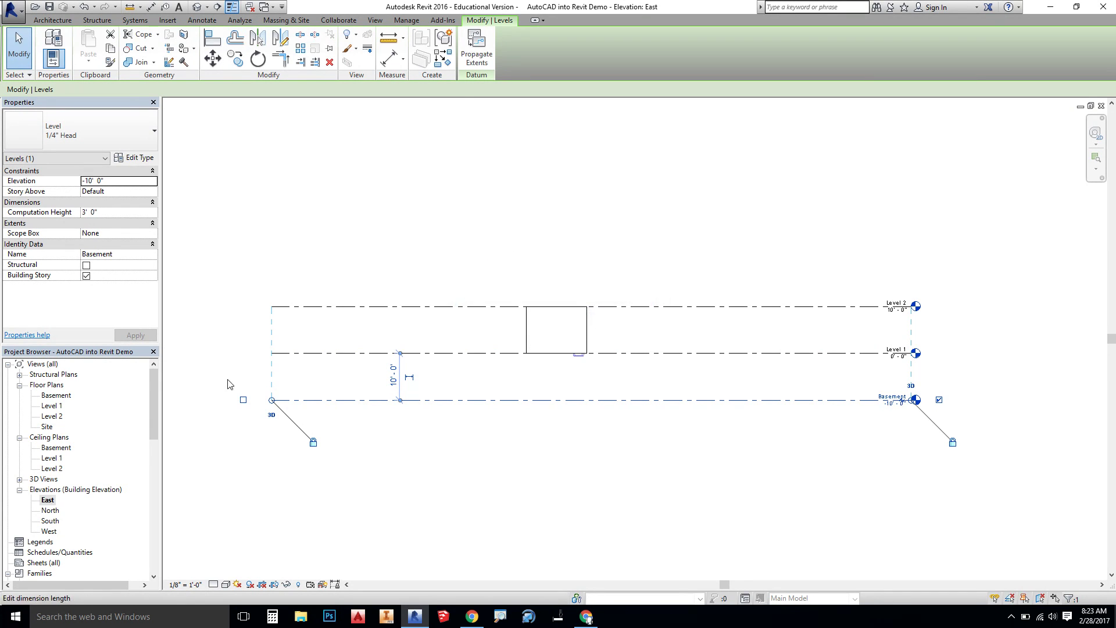
On the Level 1 plan, start a wall using the Foundation - 12" Concrete type
double_click(55, 406)
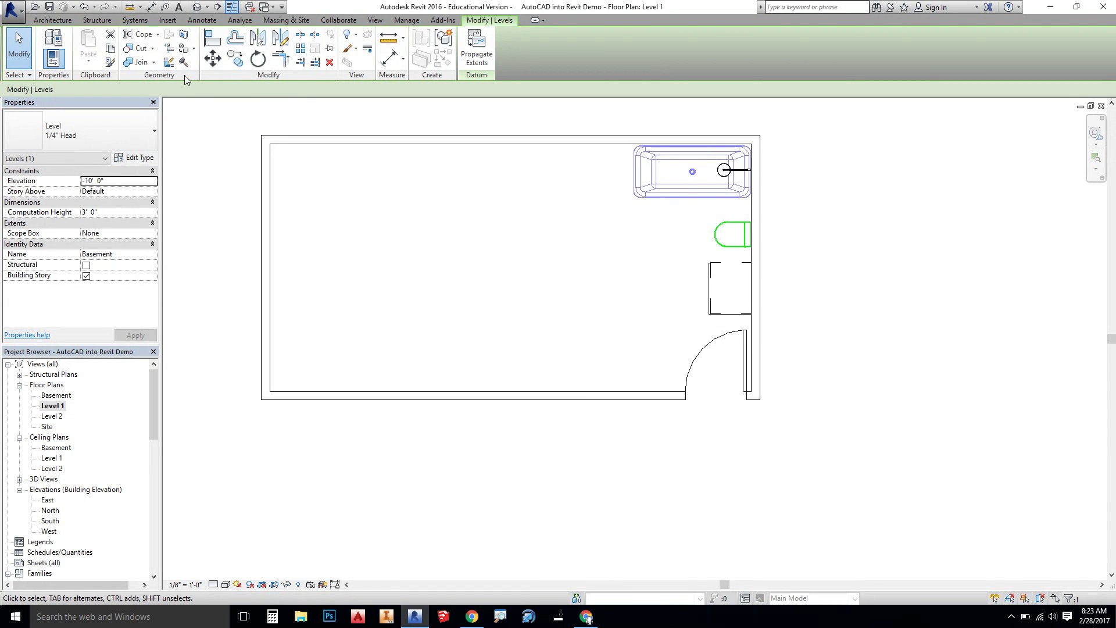
left_click(56, 21)
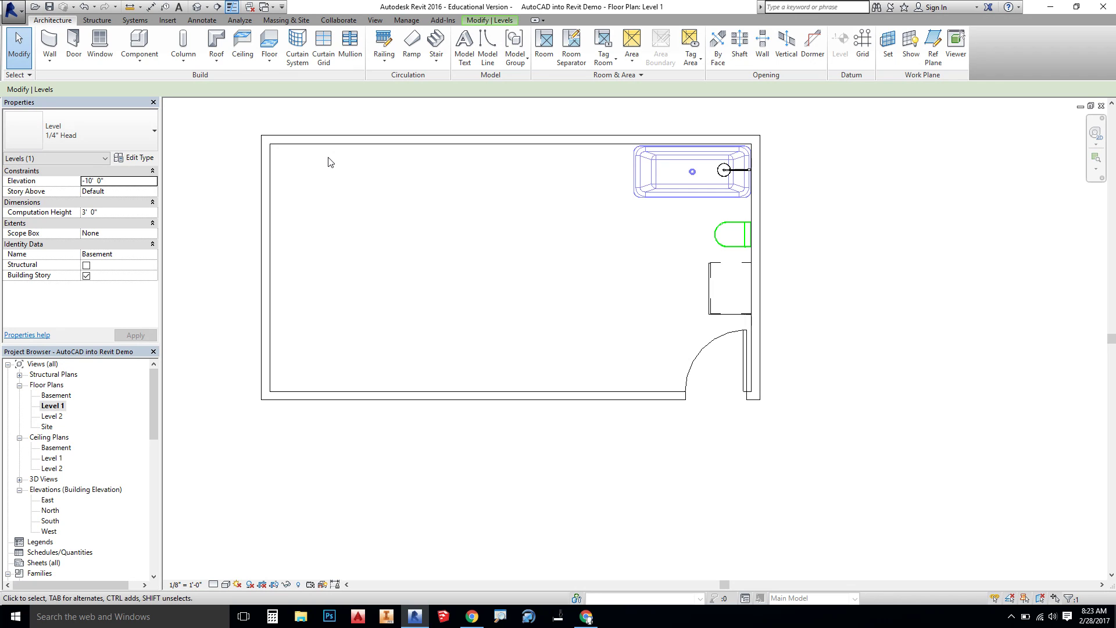
left_click(49, 44)
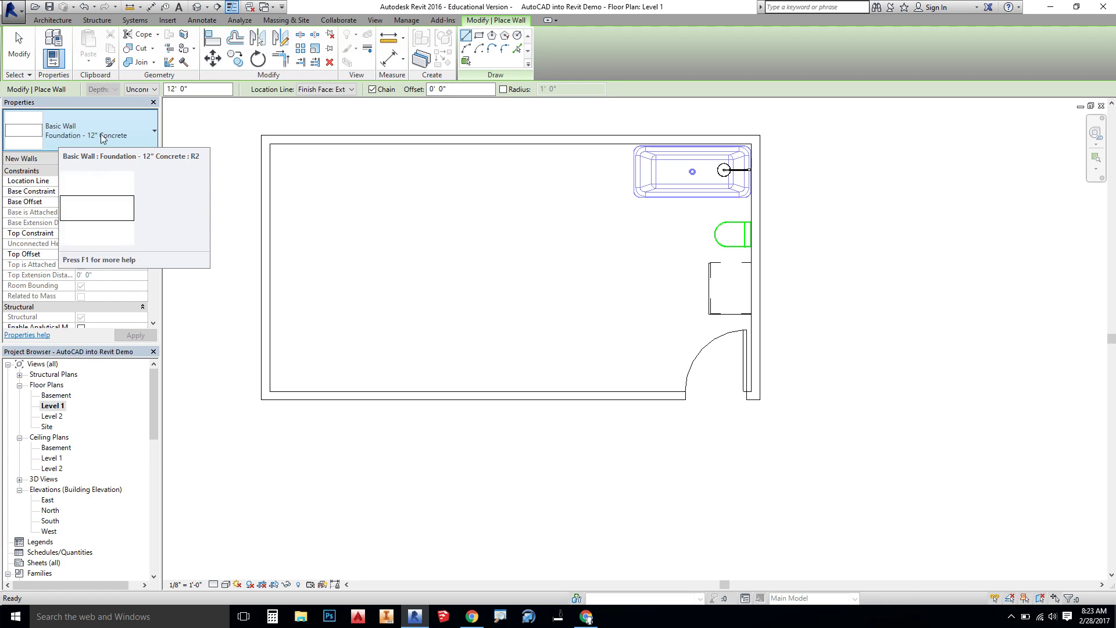
left_click(60, 143)
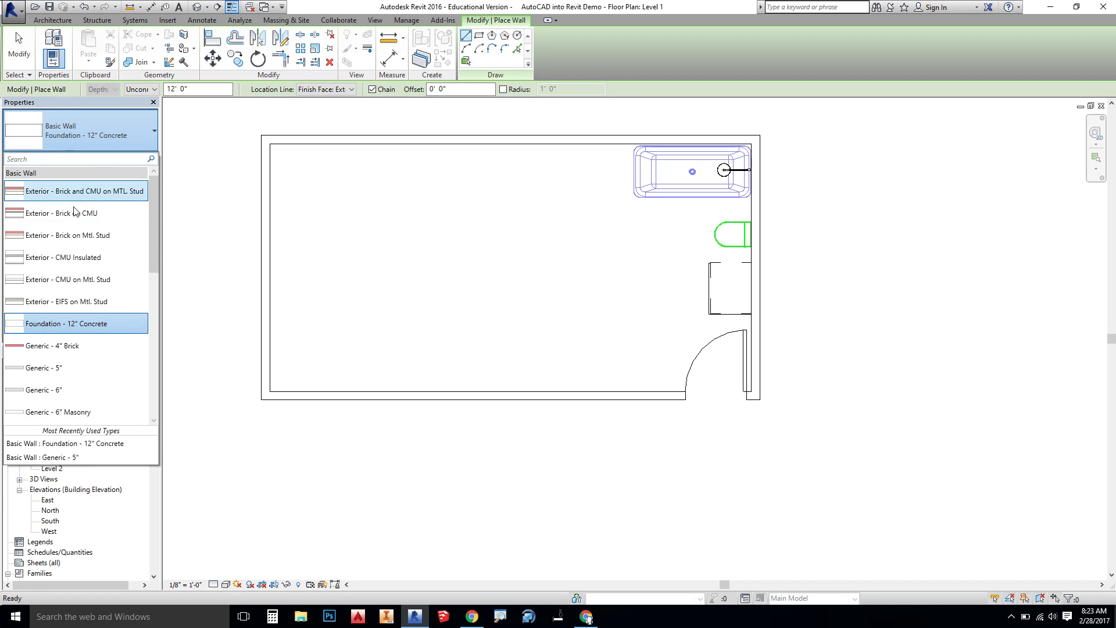
scroll(80, 244, "down", 2)
scroll(81, 314, "up", 2)
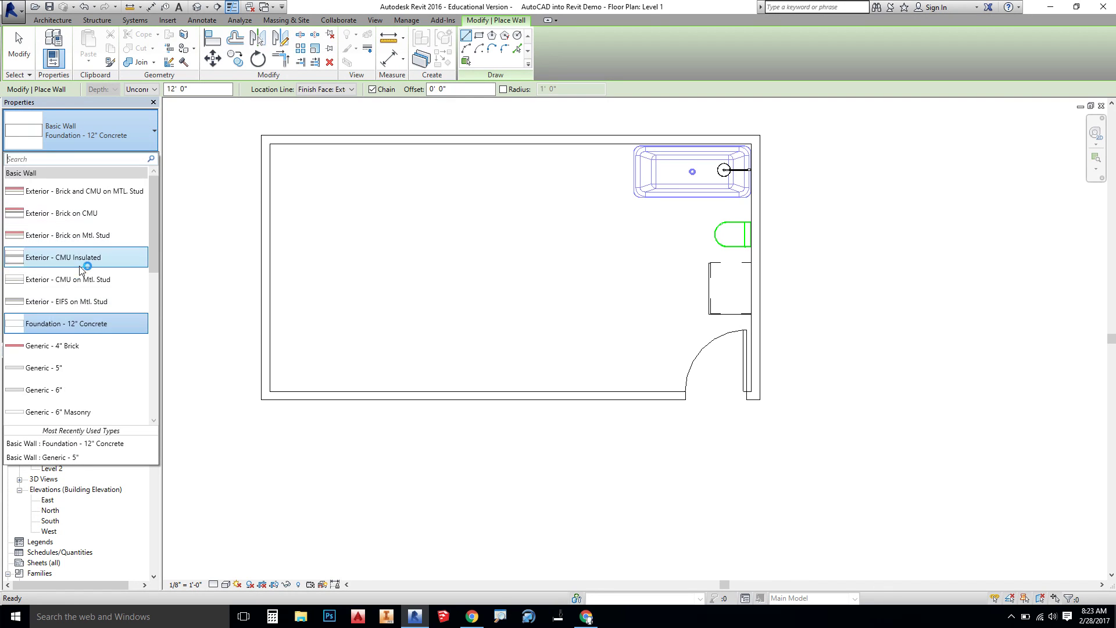
left_click(86, 330)
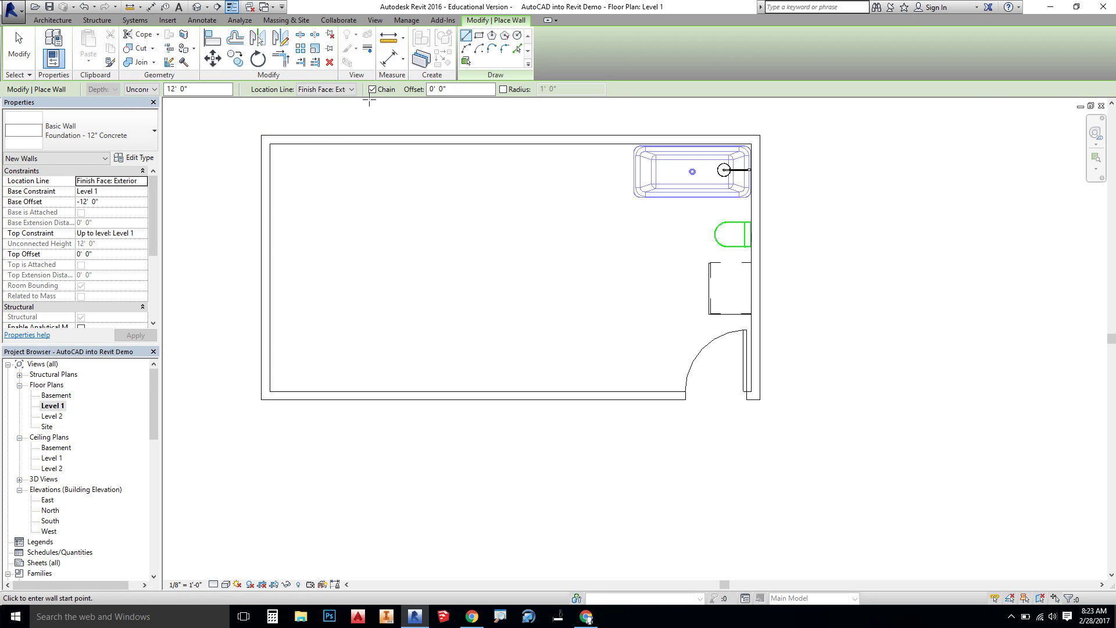
Draw the foundation walls through the four building corners, closing the loop
left_click(261, 134)
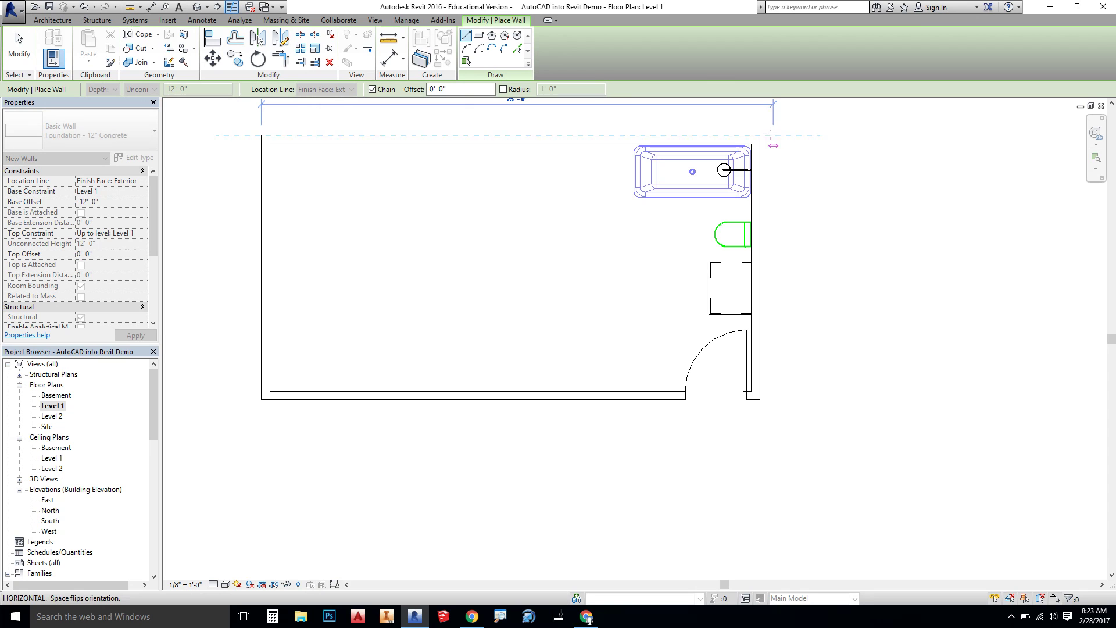
left_click(759, 135)
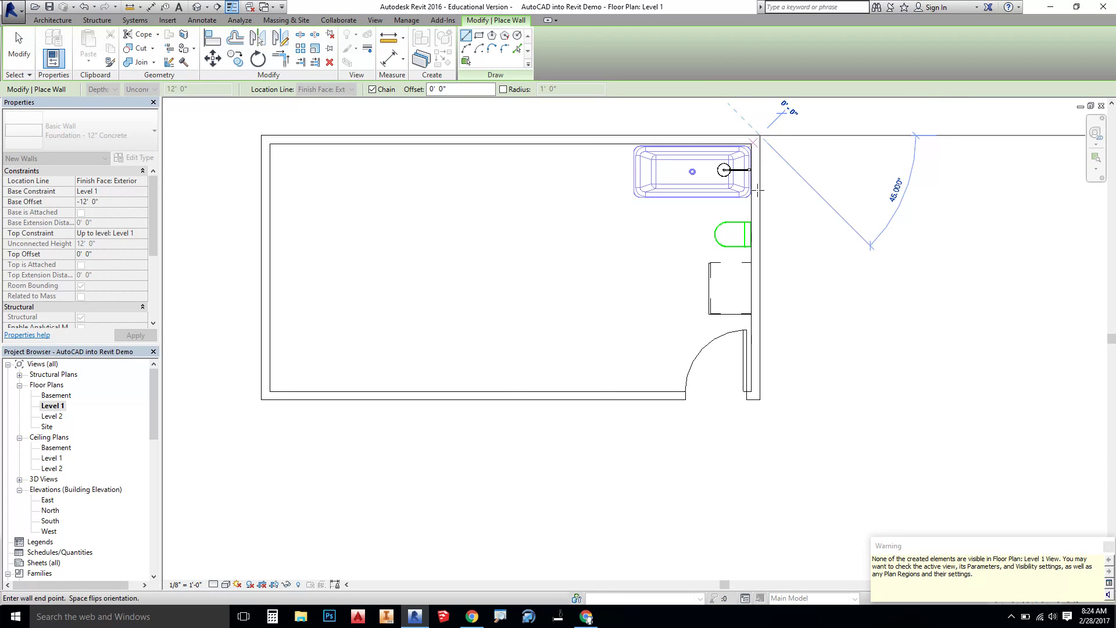
left_click(760, 399)
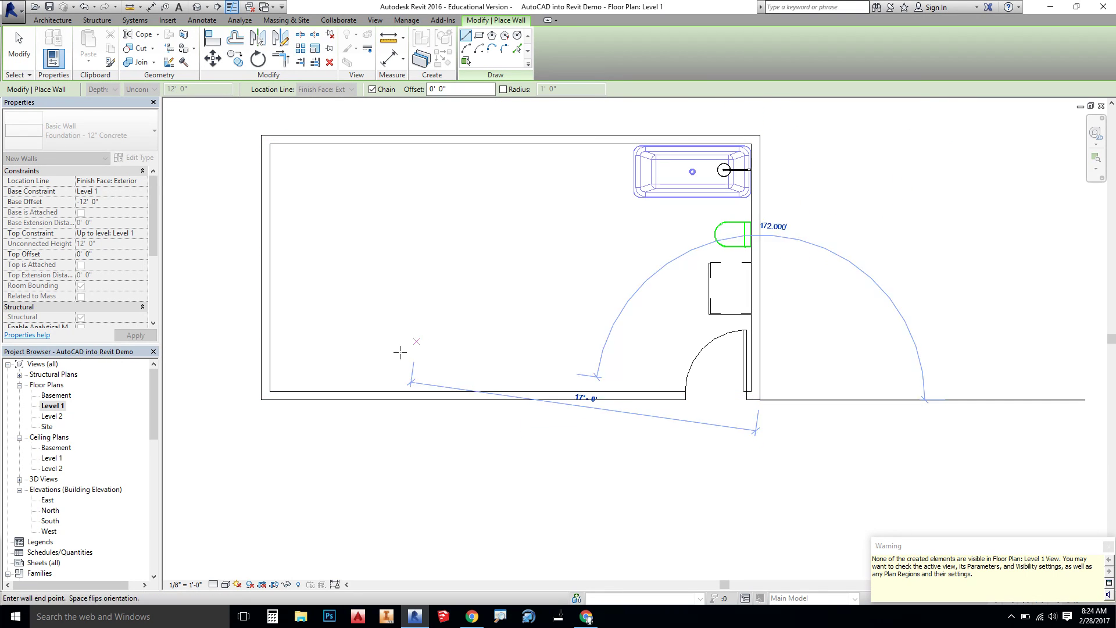
left_click(269, 400)
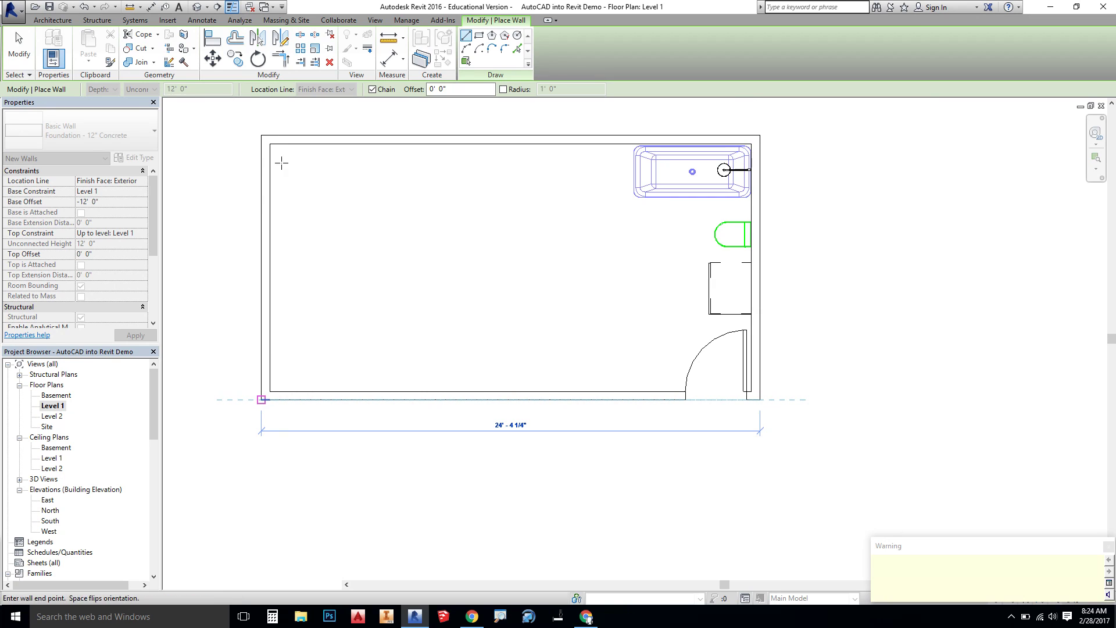
left_click(262, 135)
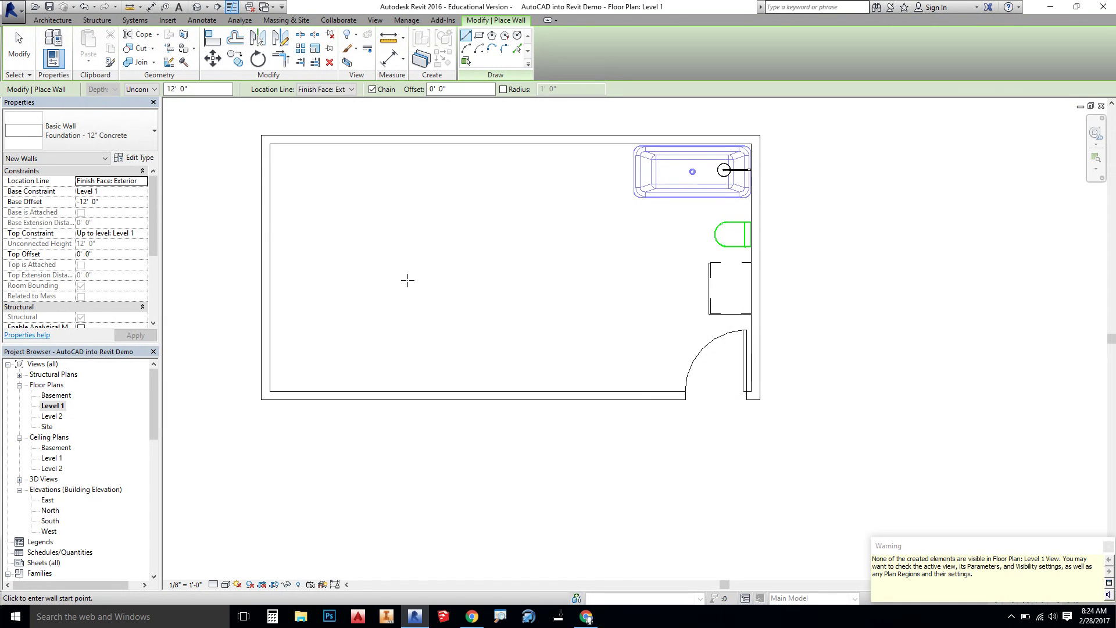
Inspect the new foundation walls in 3D, orbiting to look down from behind
left_click(196, 8)
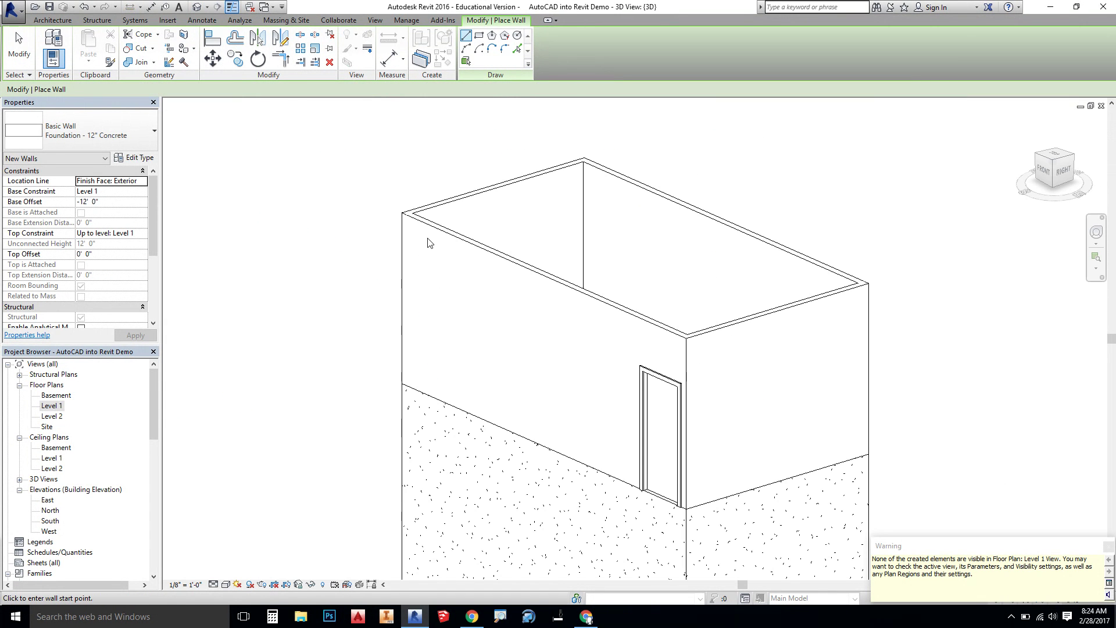
scroll(342, 349, "down", 2)
scroll(429, 349, "up", 3)
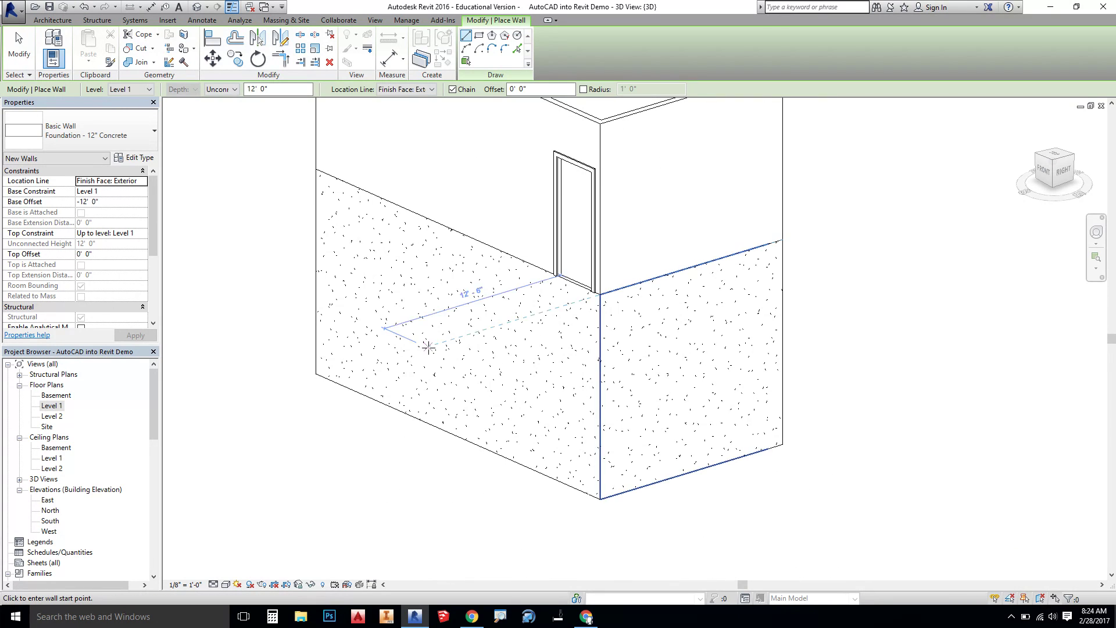
key("Escape")
key("Escape")
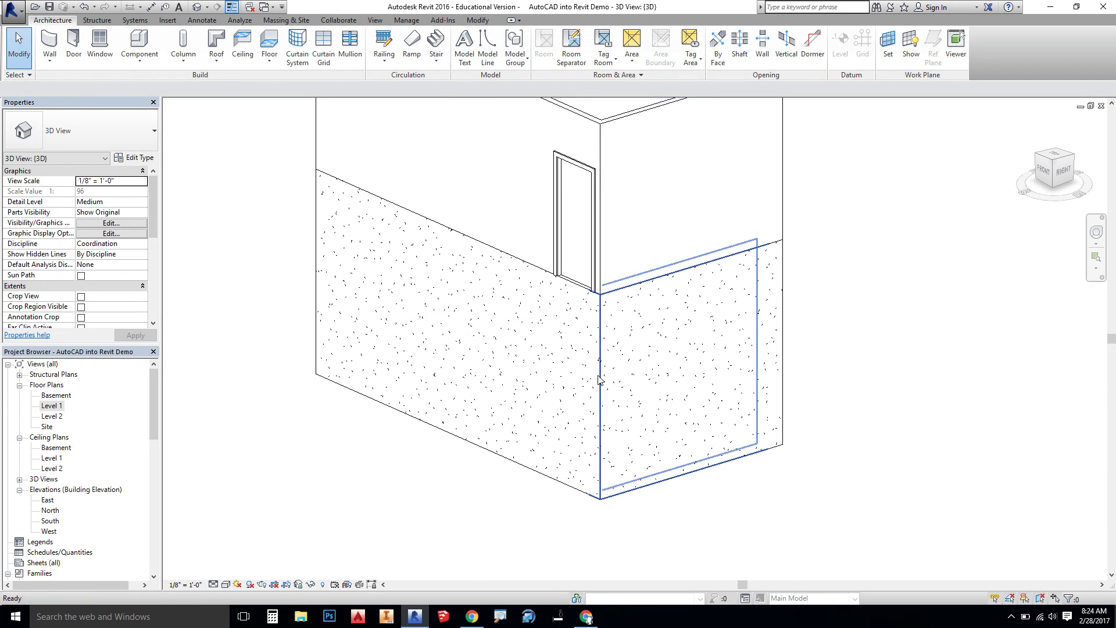
left_click(589, 386)
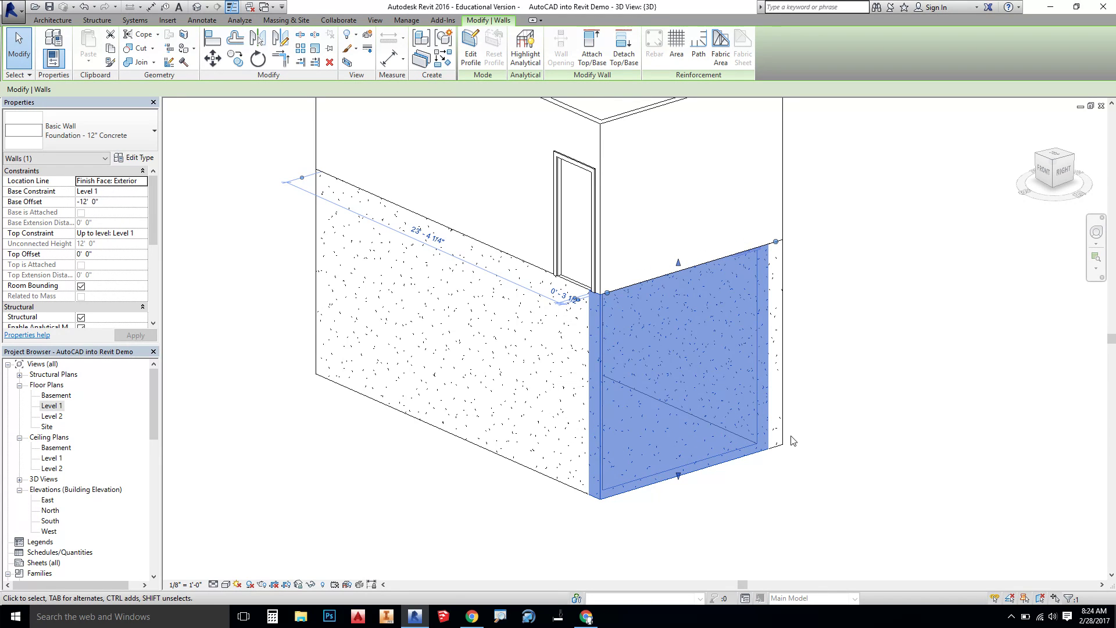
left_click(861, 504)
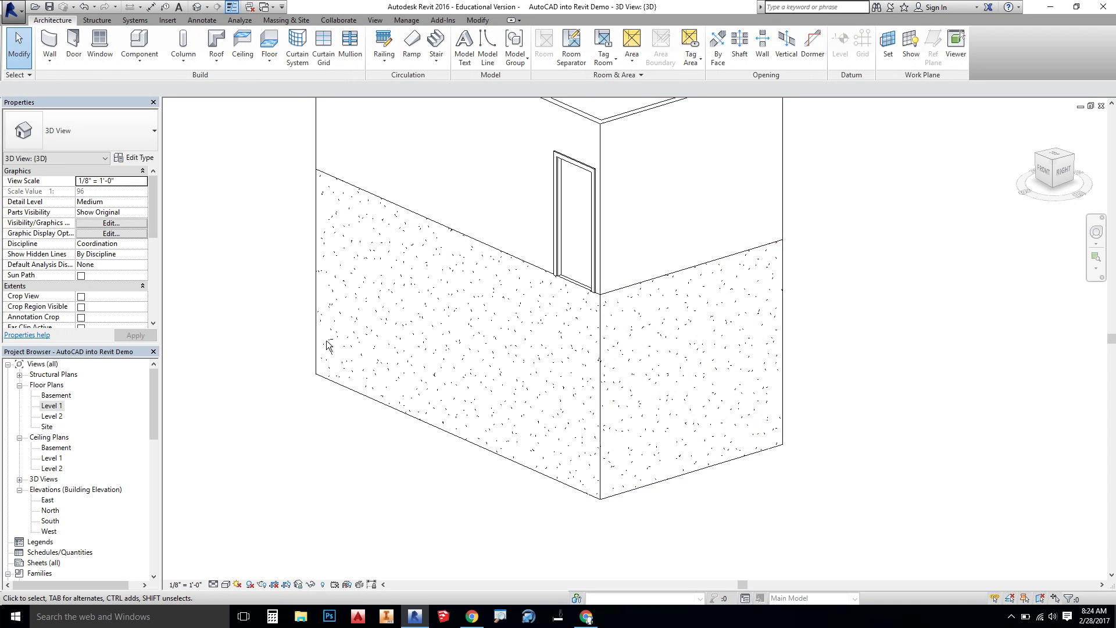
middle_click_drag(330, 346, 334, 369, "shift")
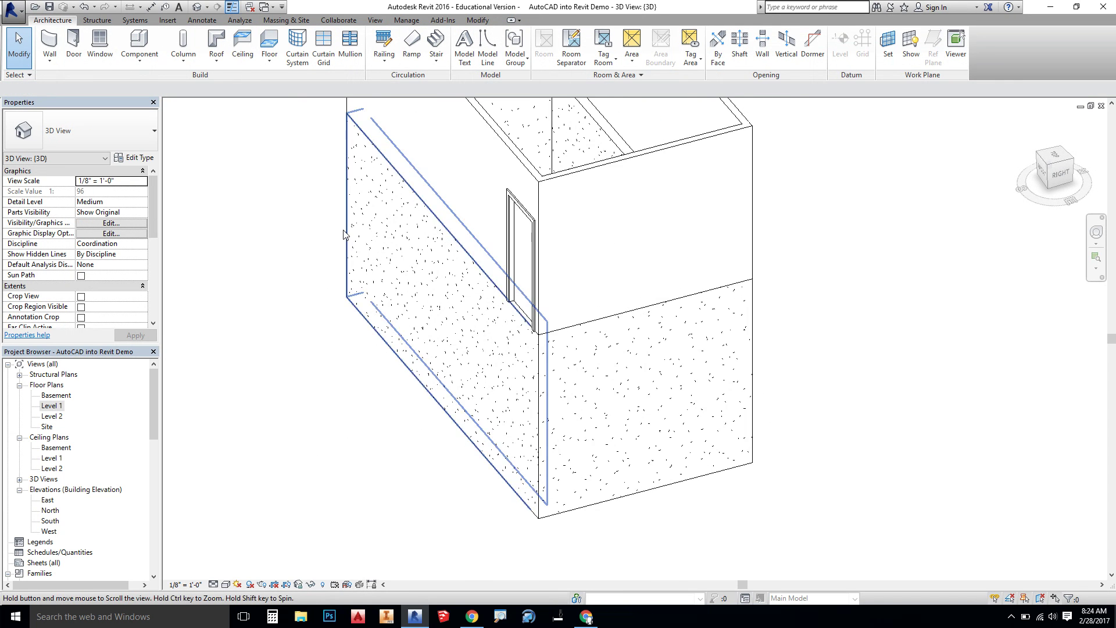
On the Basement plan, create an architectural floor by picking the four foundation walls
double_click(57, 395)
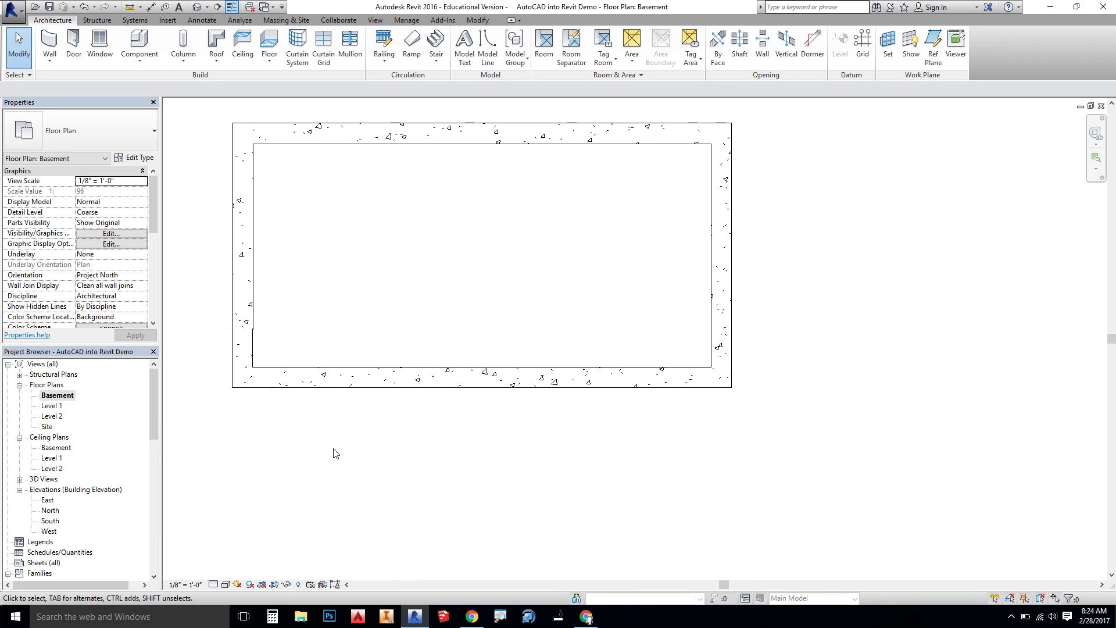
left_click(269, 63)
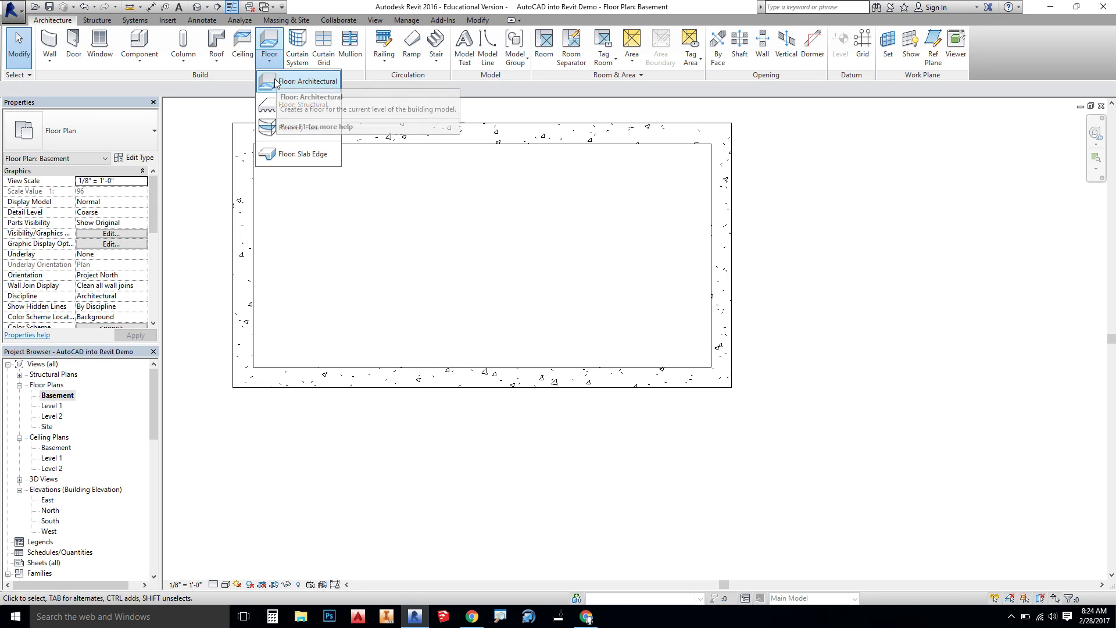
left_click(280, 84)
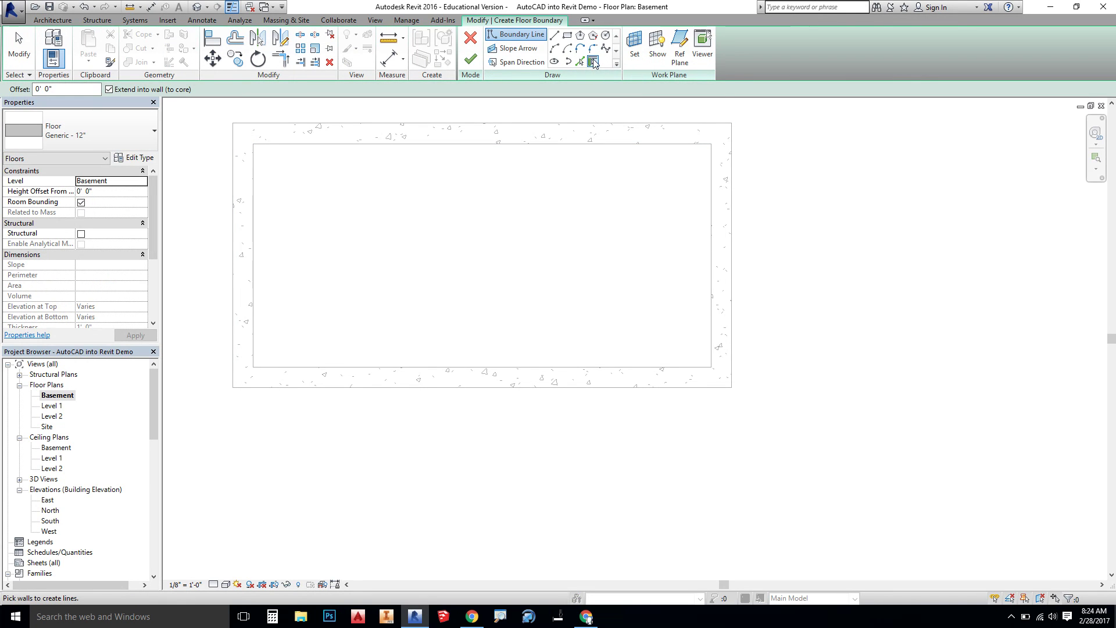
left_click(580, 61)
left_click(451, 124)
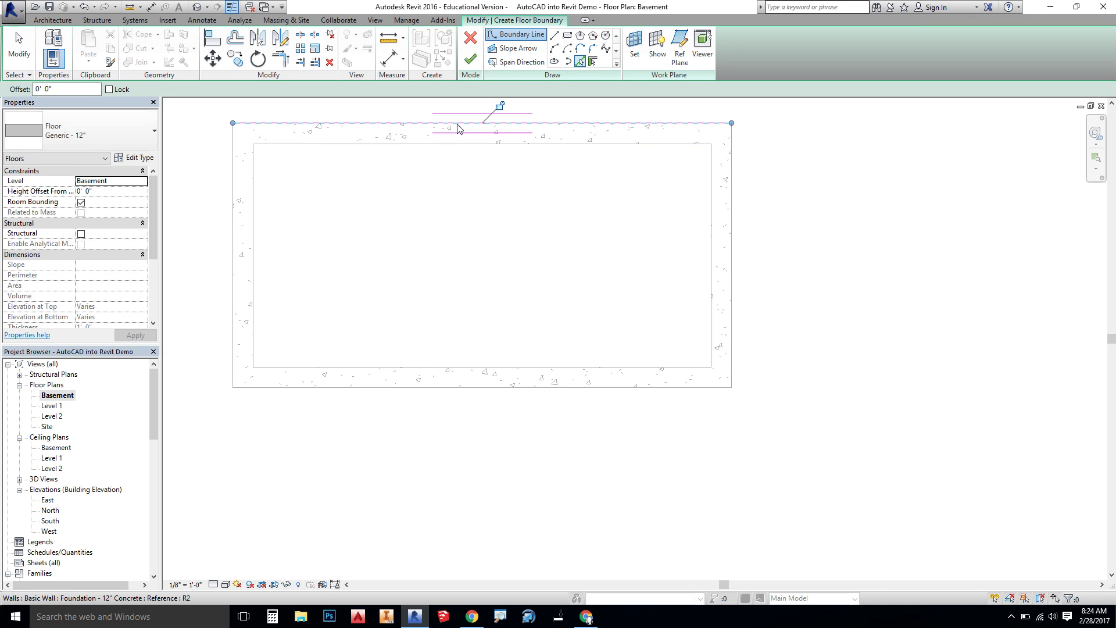
left_click(730, 223)
left_click(583, 386)
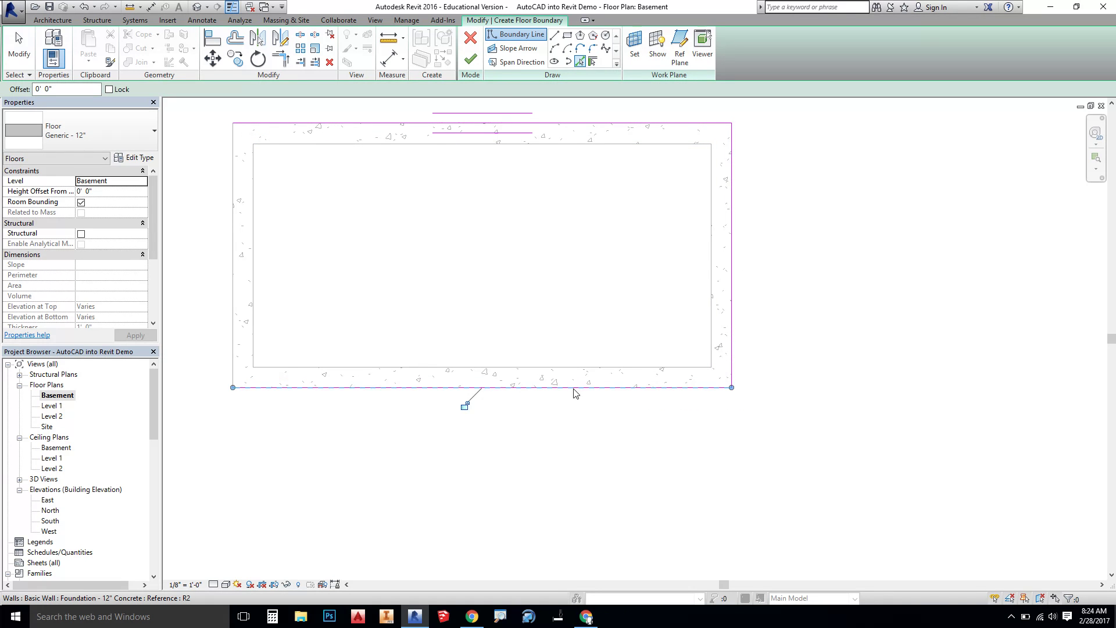
left_click(234, 197)
left_click(470, 59)
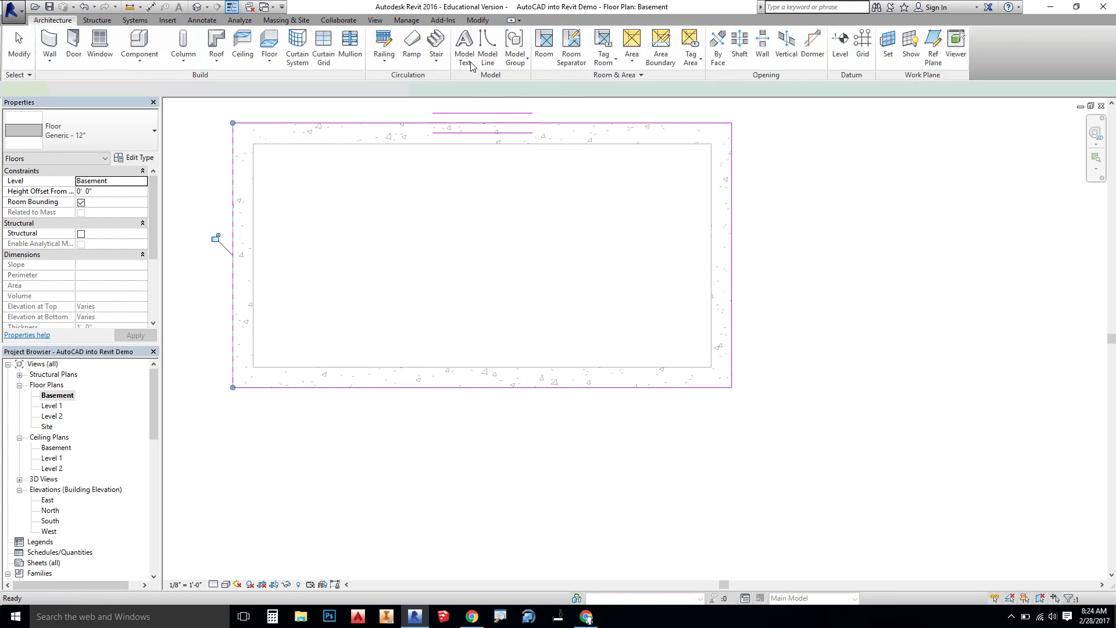
View the new basement slab in 3D and select it to inspect
left_click(192, 271)
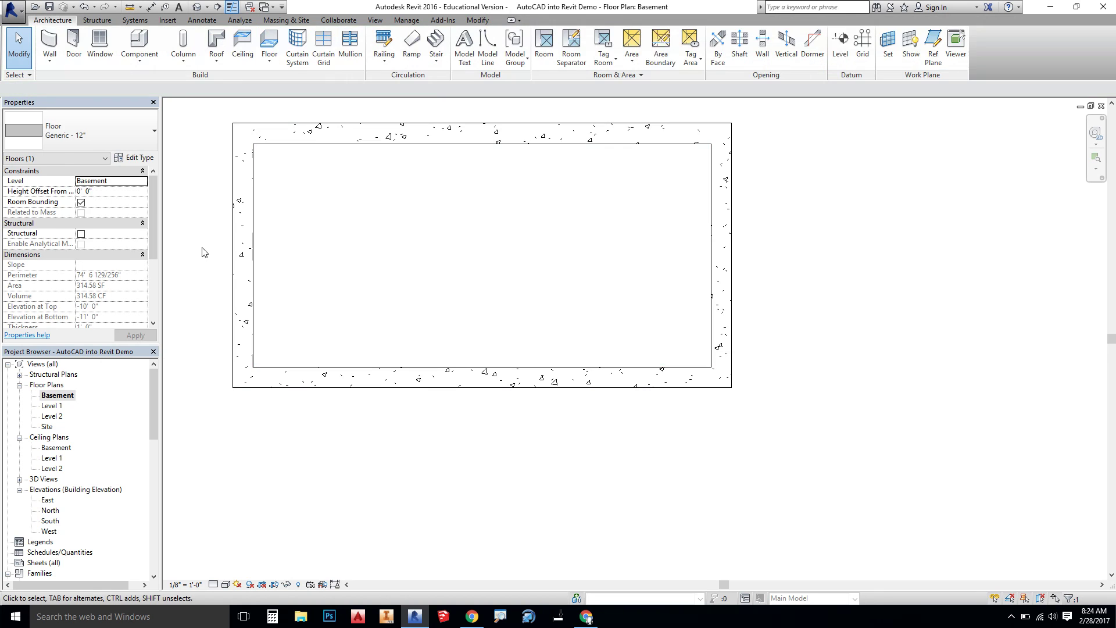
left_click(193, 8)
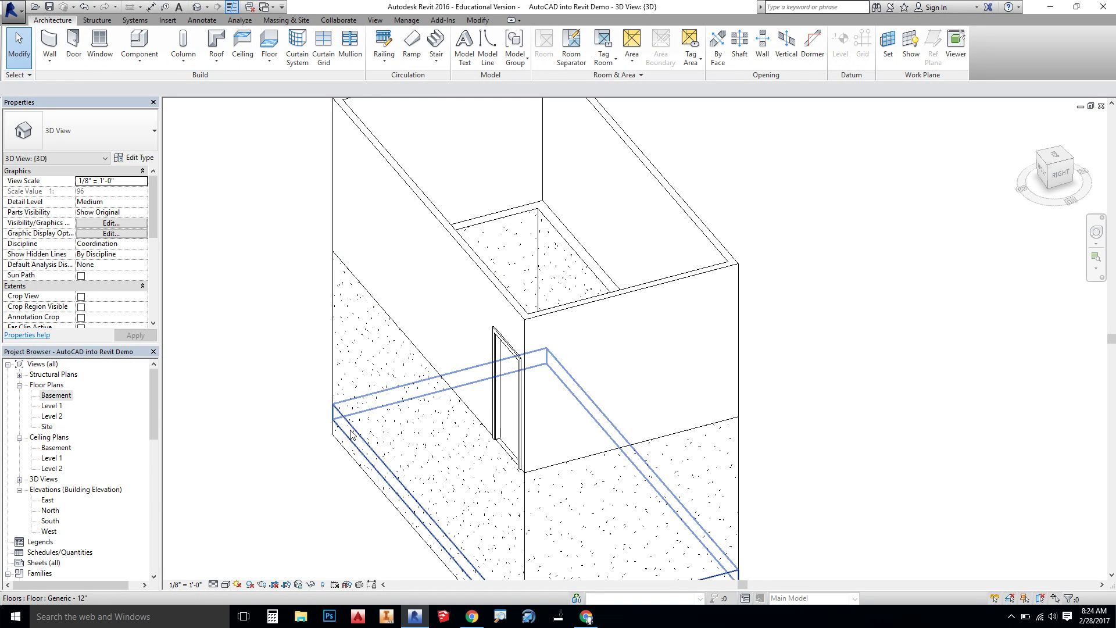
scroll(350, 435, "down", 3)
middle_click_drag(351, 435, 232, 273, "shift")
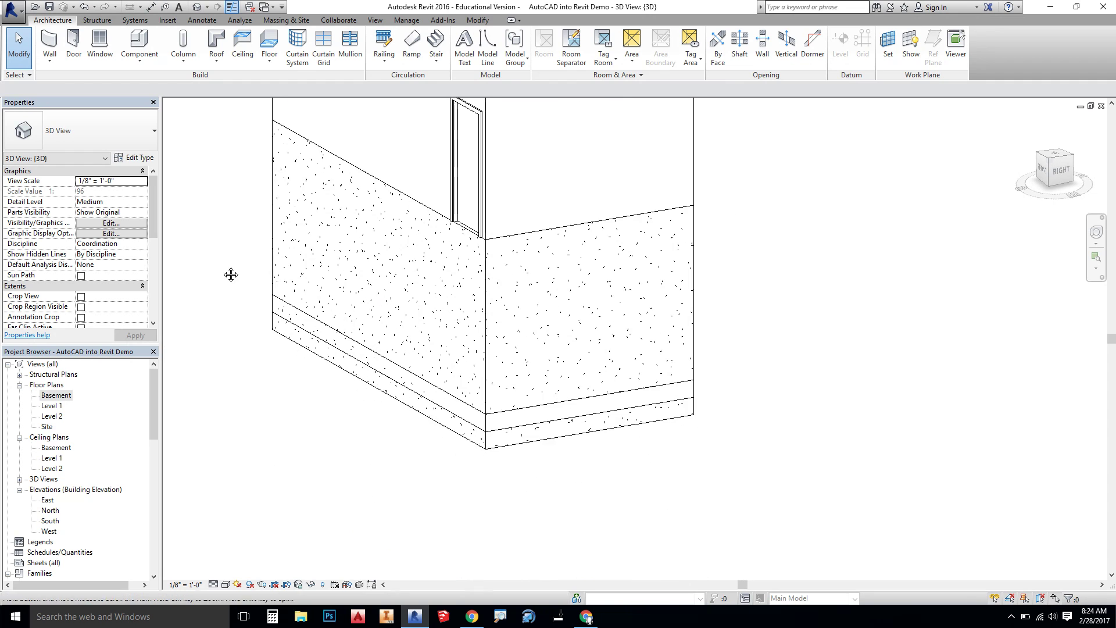
left_click(365, 367)
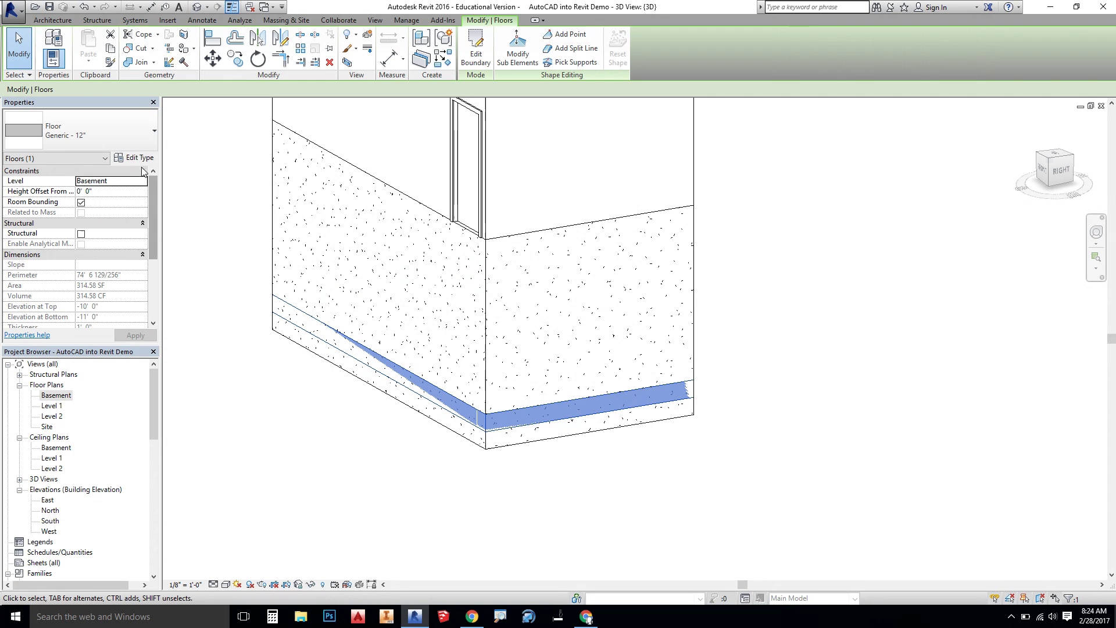
Set the long foundation wall's Base Offset to -11' 0" in Properties
left_click(318, 416)
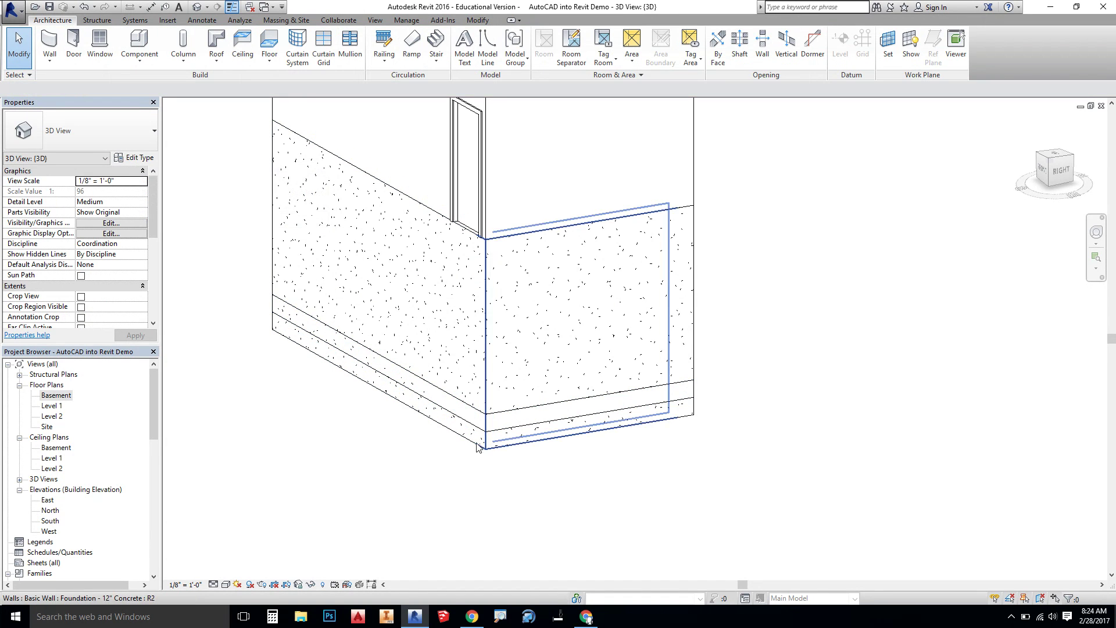
middle_click_drag(440, 483, 381, 523, "shift")
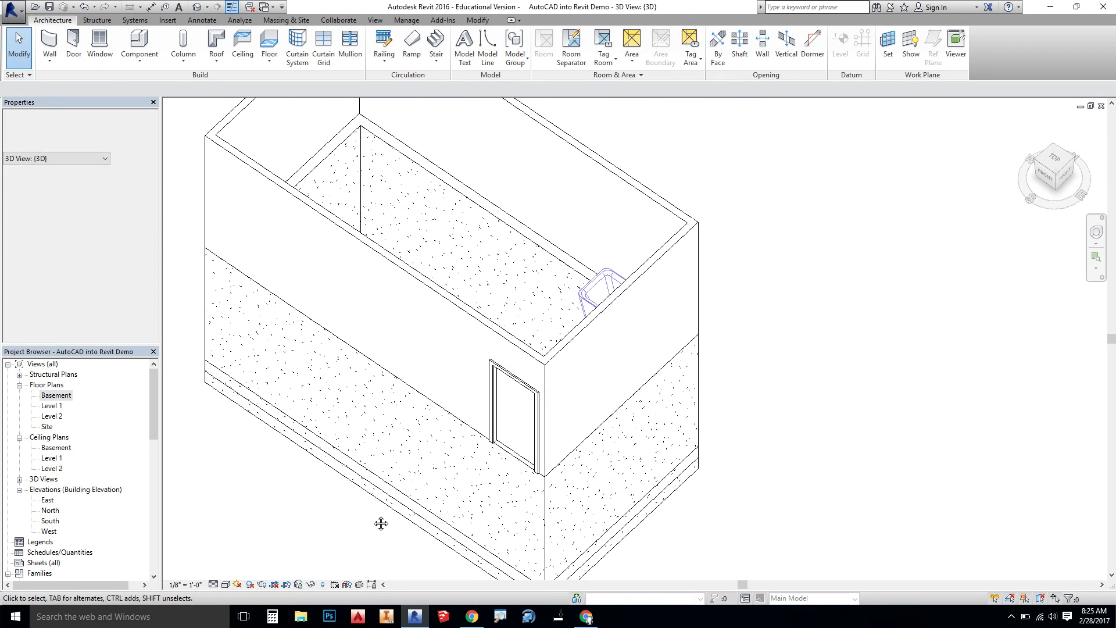
left_click(349, 352)
left_click(81, 202)
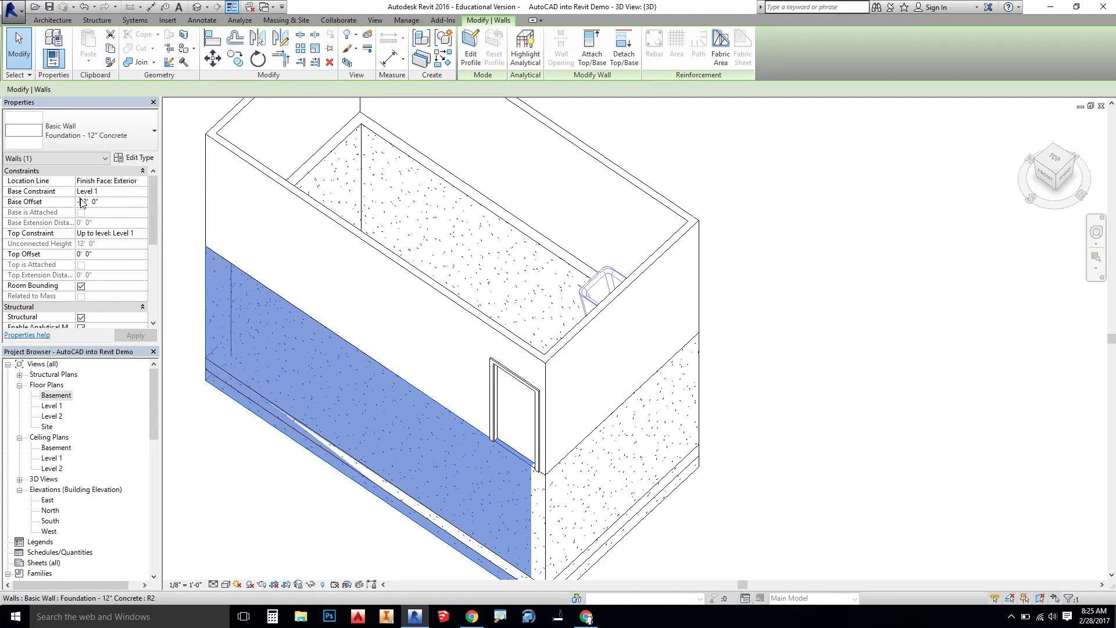
key("BackSpace")
type("1")
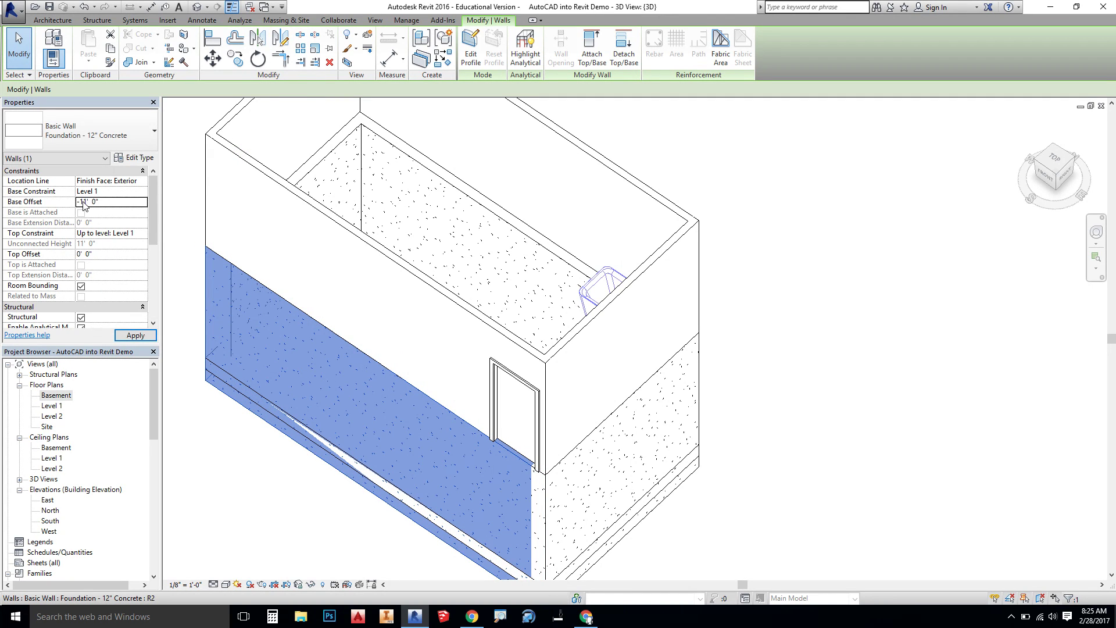
left_click(319, 481)
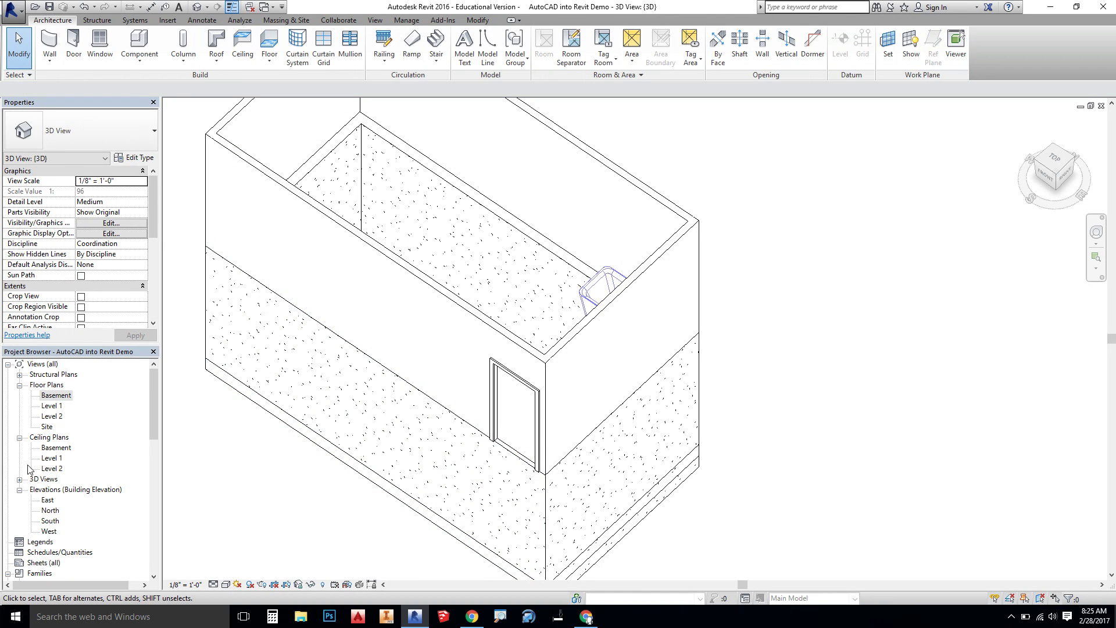
double_click(52, 407)
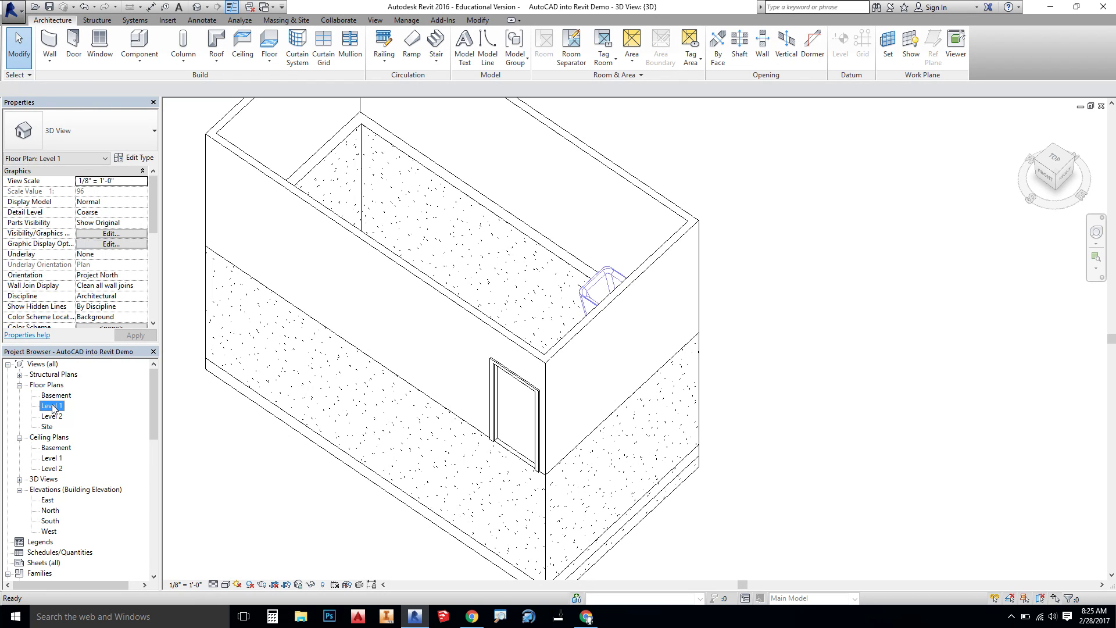
middle_click_drag(479, 256, 473, 344)
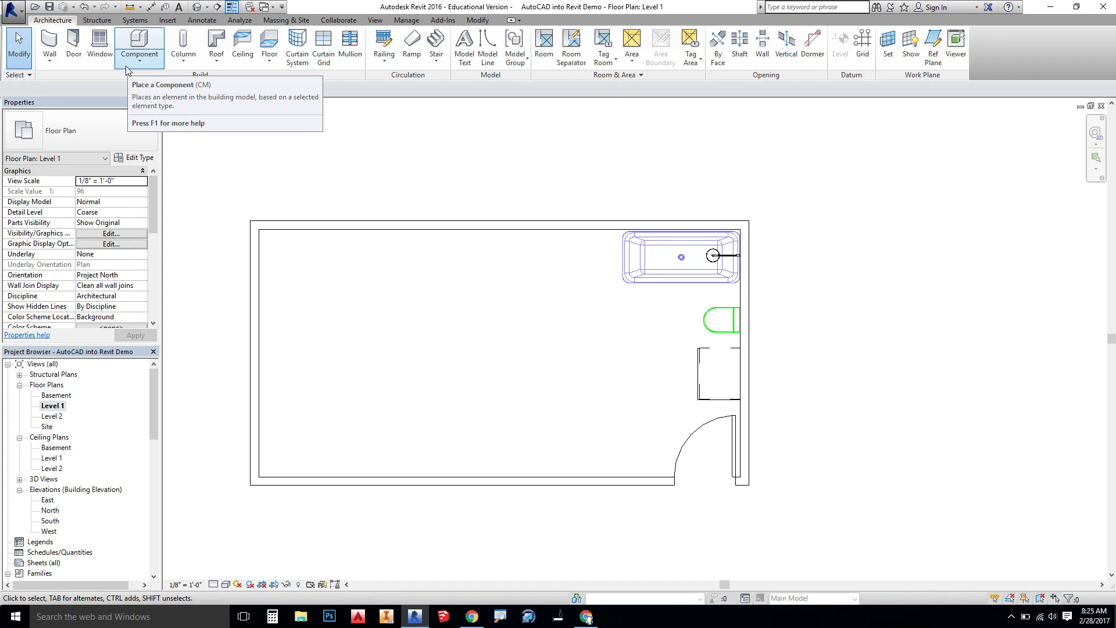
left_click(436, 58)
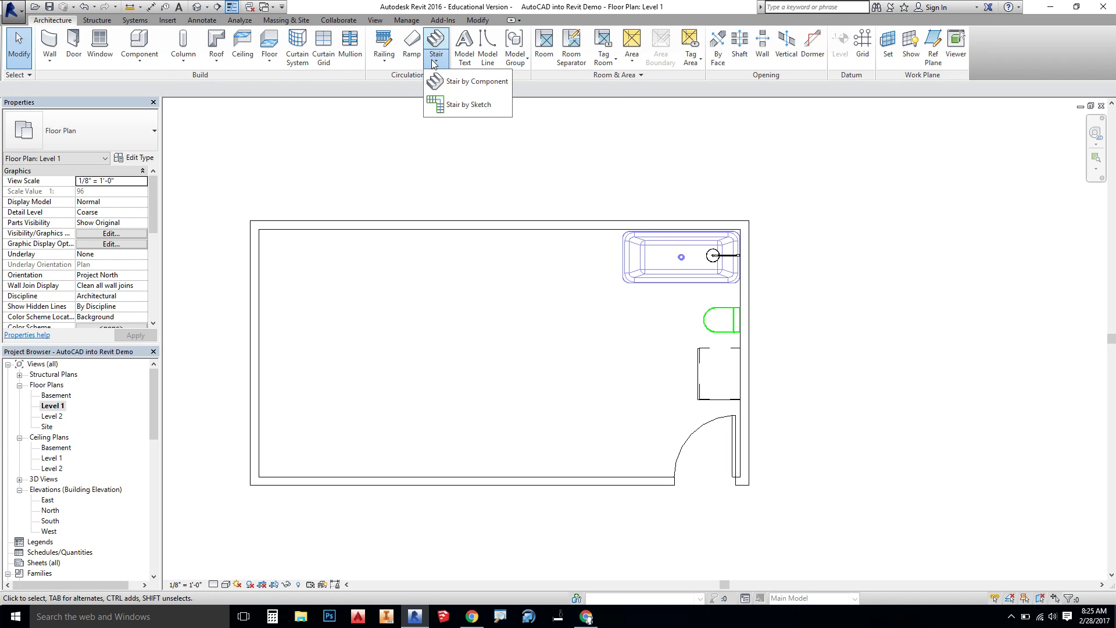
left_click(440, 82)
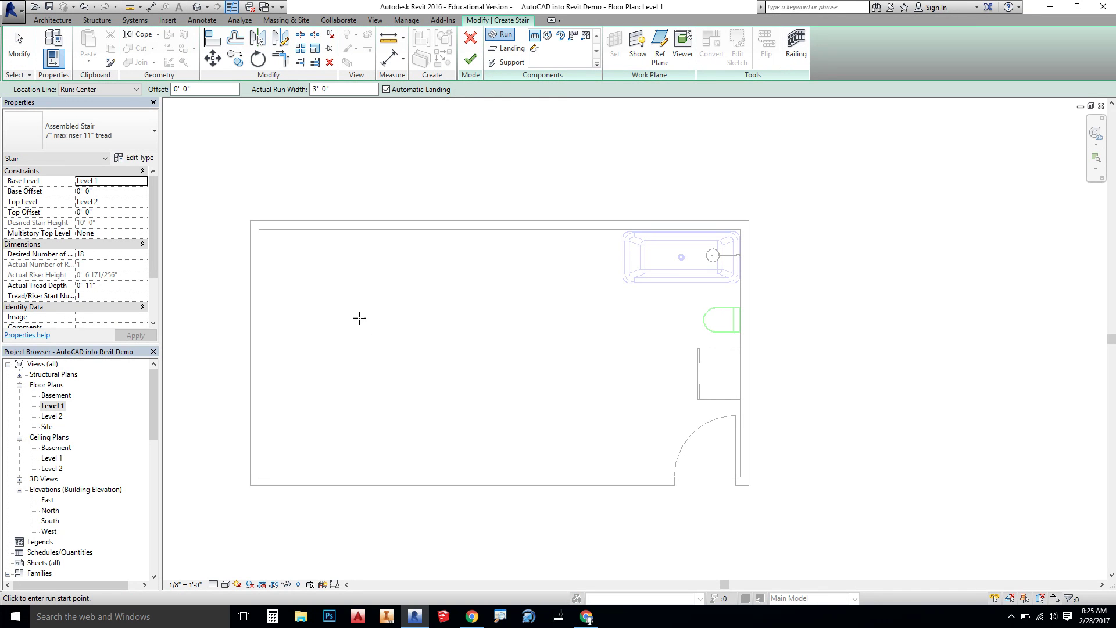
left_click(316, 264)
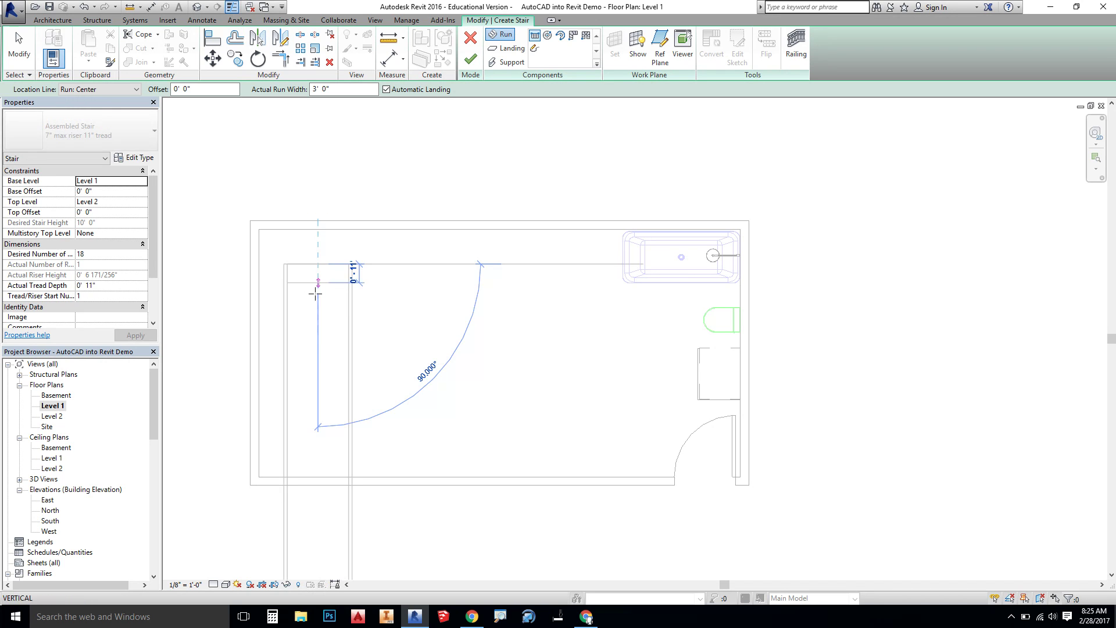
left_click(317, 375)
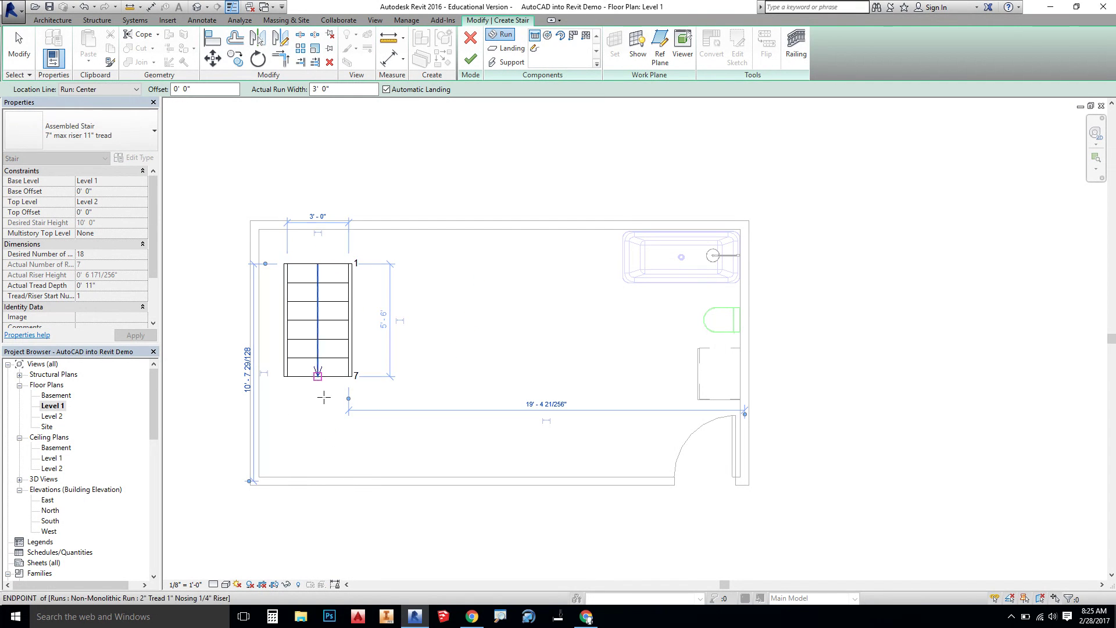
left_click(366, 430)
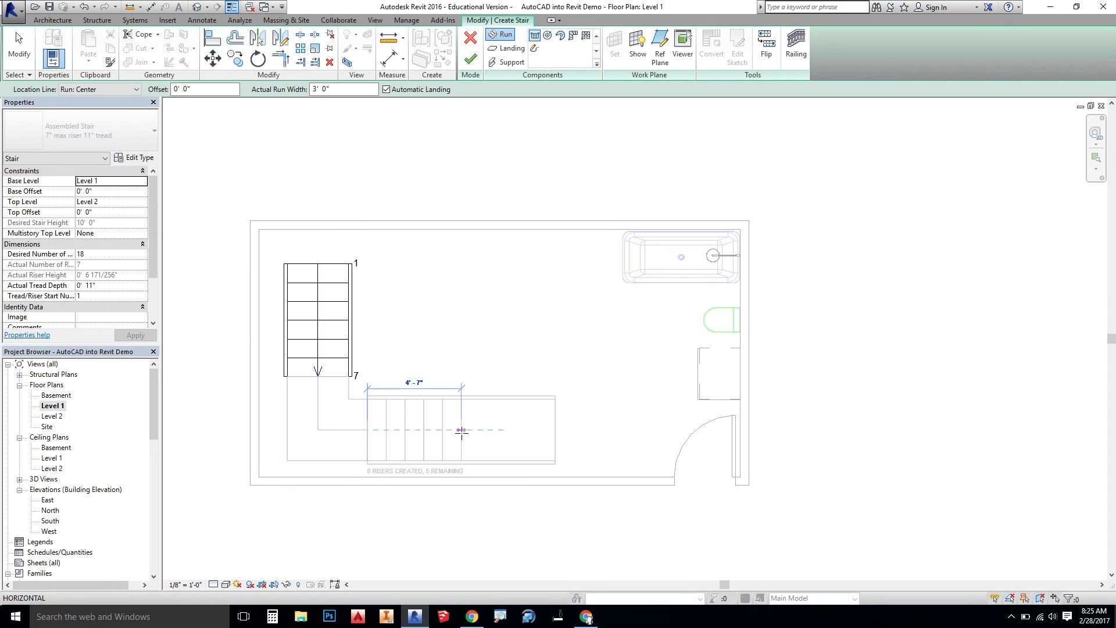
left_click(561, 434)
key("Escape")
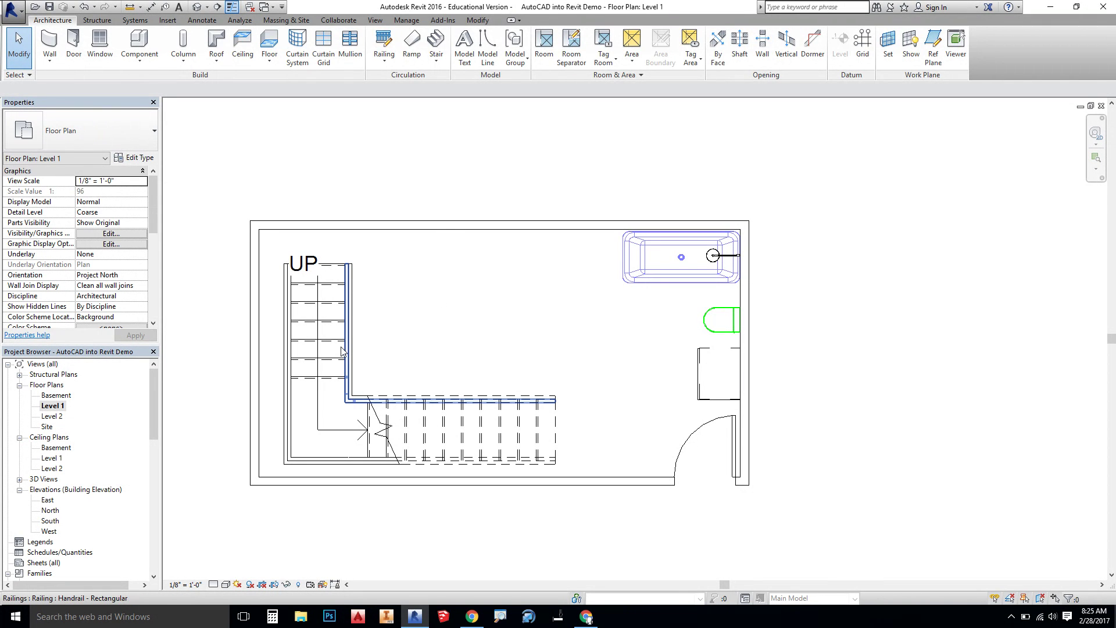
Window-select the stair and move it into the room's lower-left corner
left_click(355, 349)
left_click(273, 247)
left_click_drag(270, 254, 590, 473)
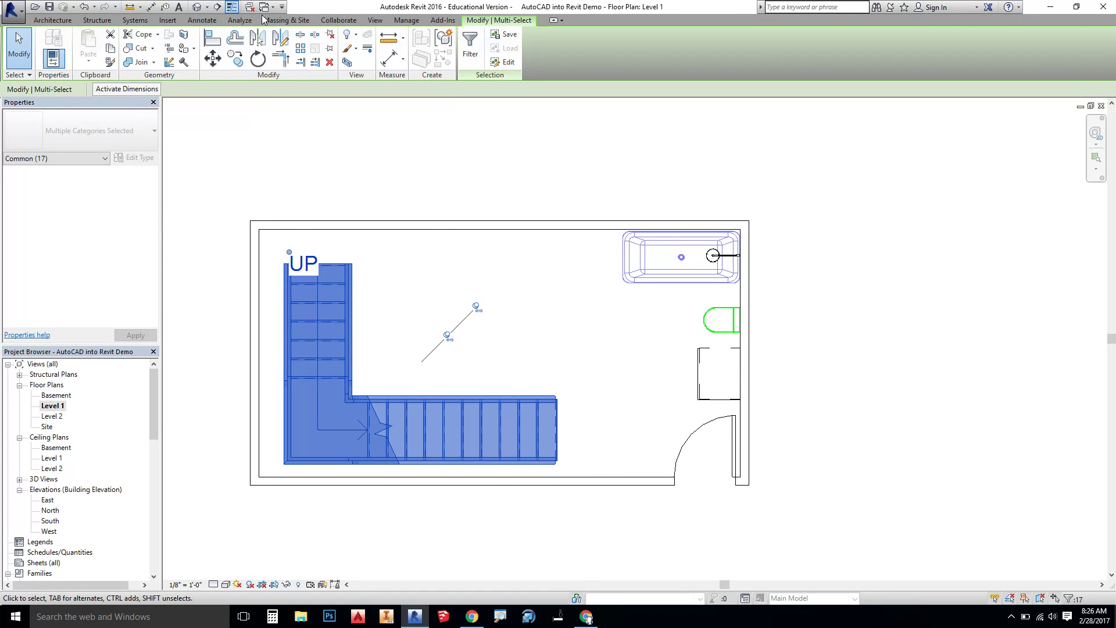
left_click(212, 58)
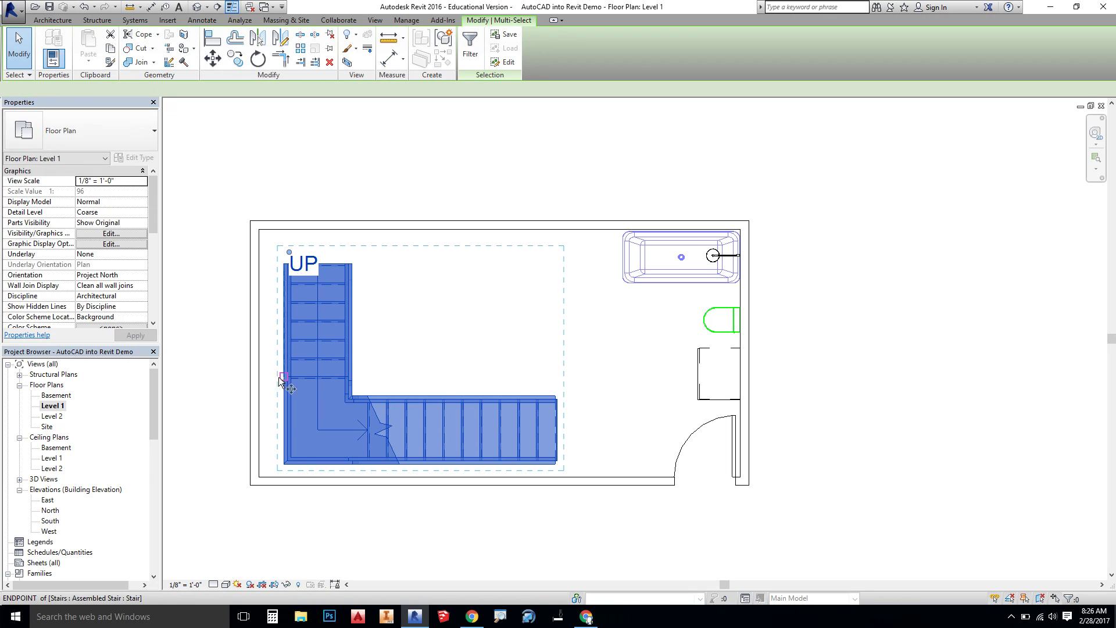
left_click(283, 465)
left_click(258, 477)
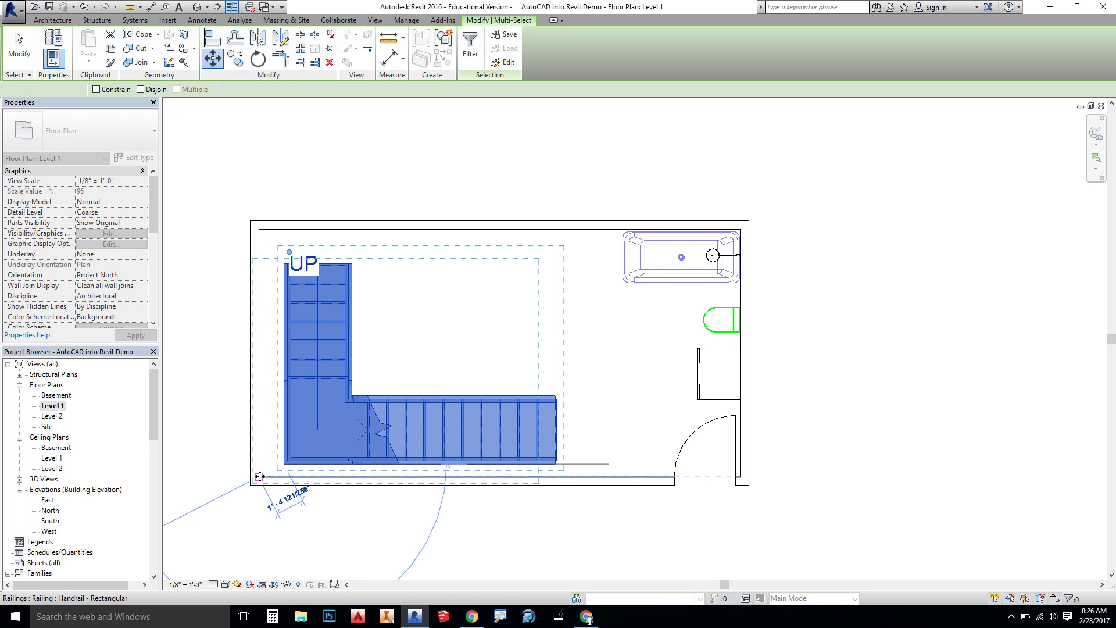
left_click(213, 308)
Set the stair's Base Level to Basement and Top Level to Level 1
left_click(302, 327)
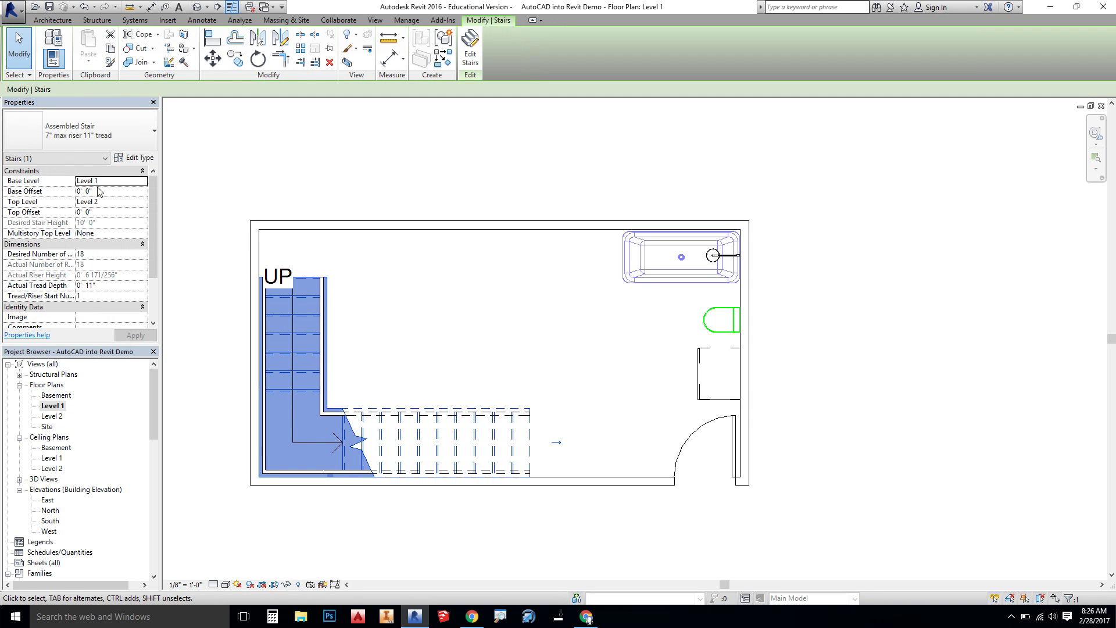
left_click(141, 182)
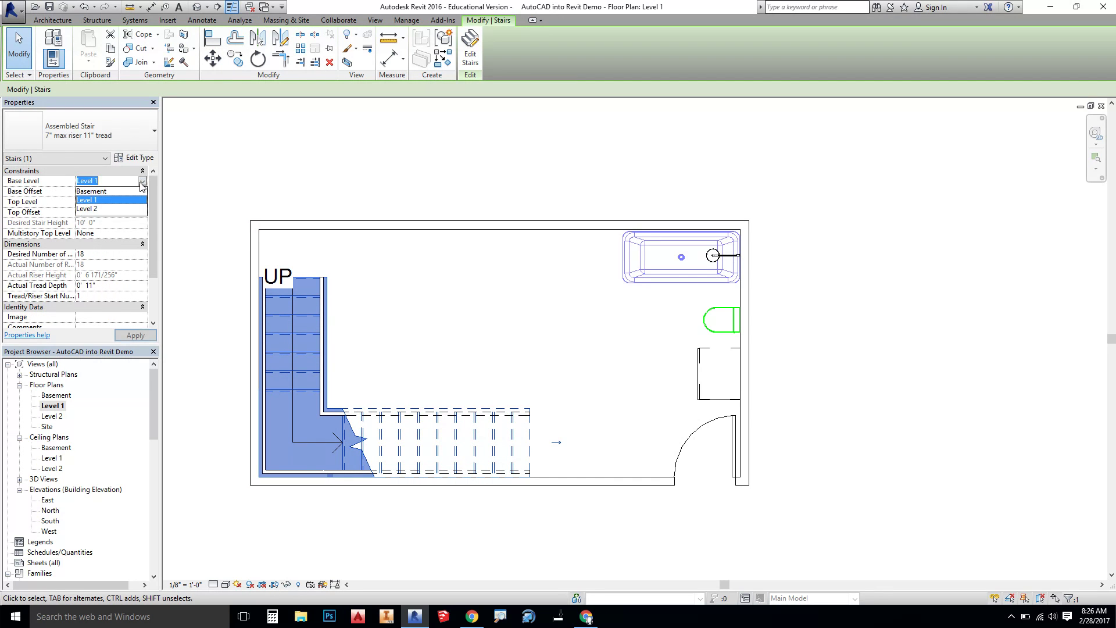
left_click(107, 191)
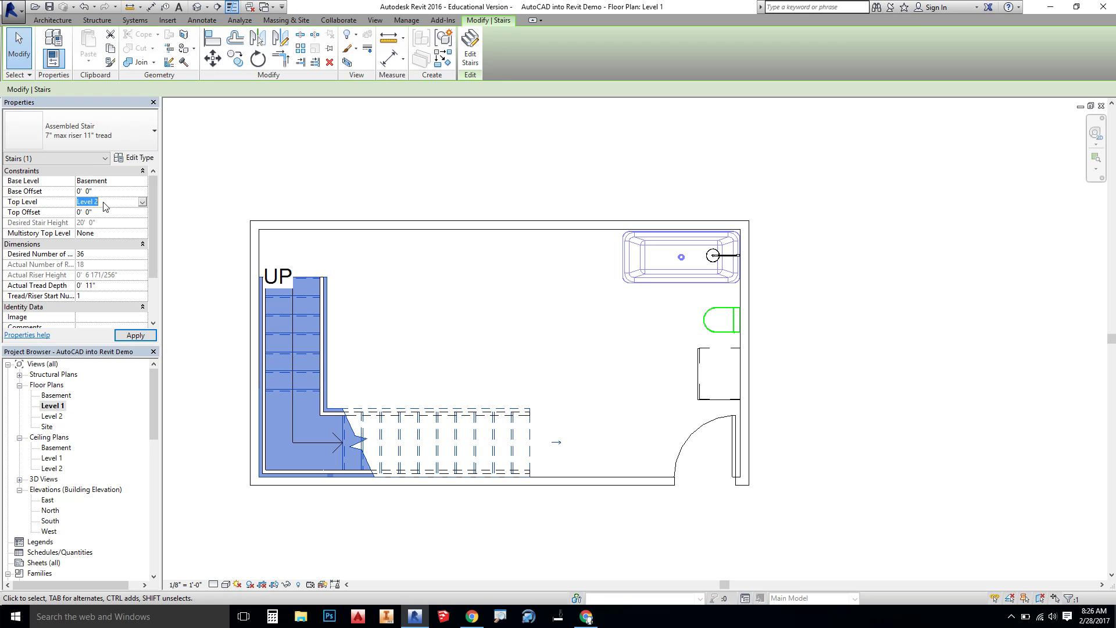
left_click(142, 204)
left_click(96, 226)
left_click(139, 336)
left_click(222, 309)
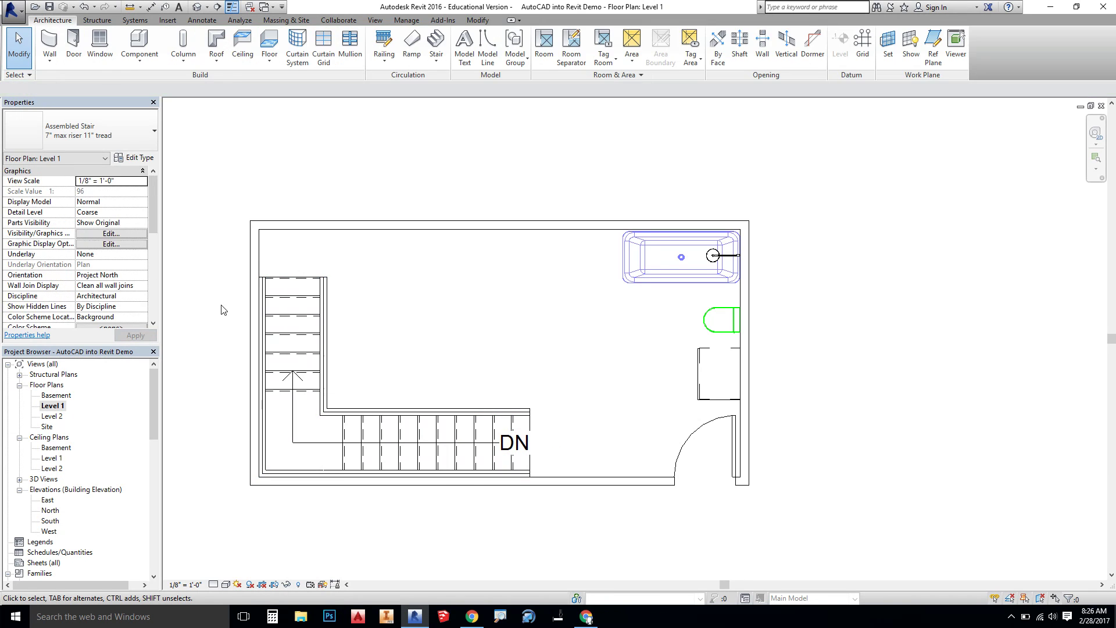
In the default 3D view, orbit to look down on the stair and select it
left_click(198, 9)
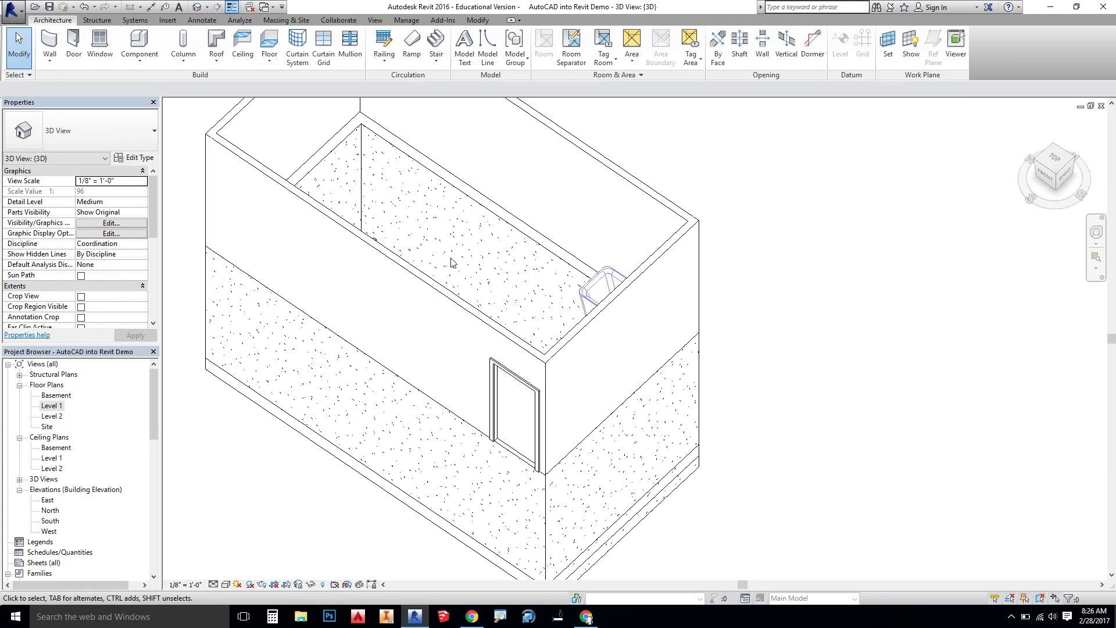
middle_click_drag(455, 253, 282, 224, "shift")
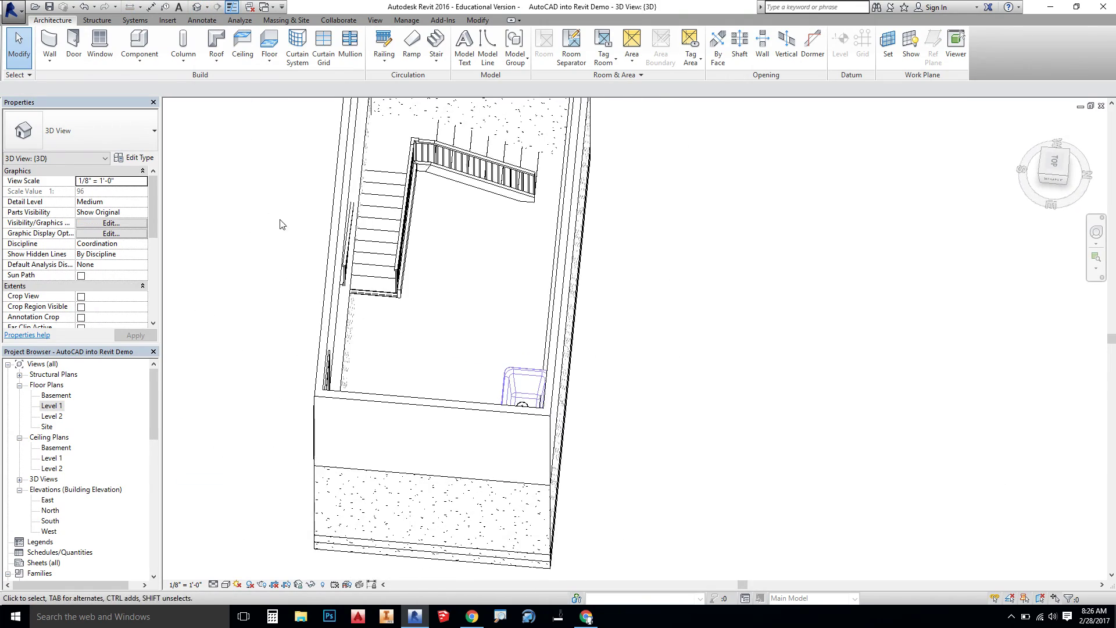
left_click(407, 263)
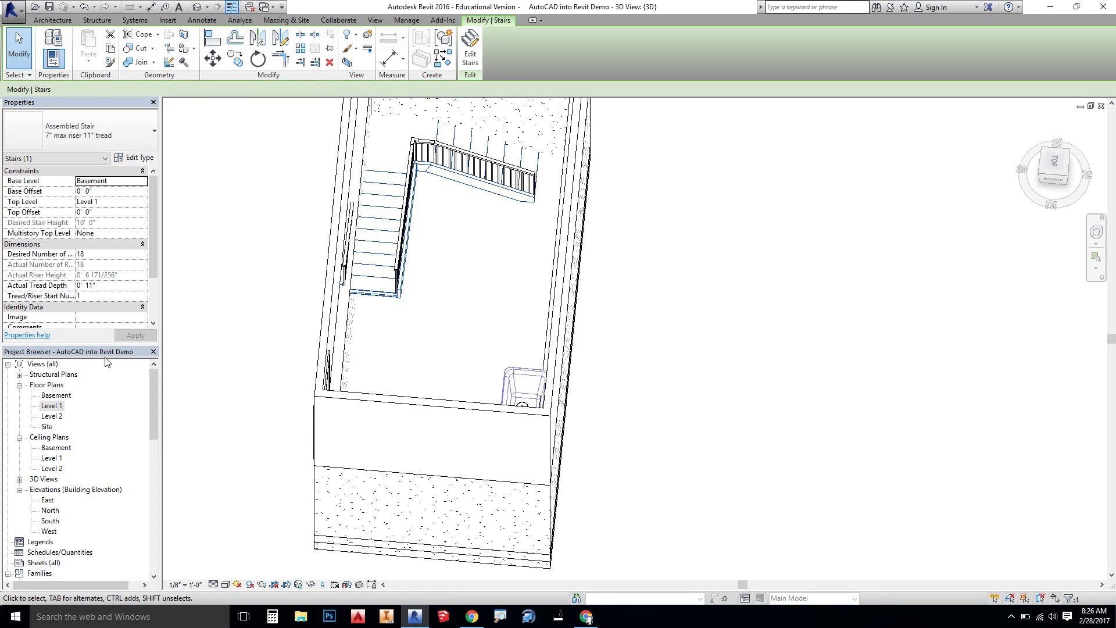
On the Basement plan, move the stair snug into the foundation walls' lower-left corner
double_click(55, 395)
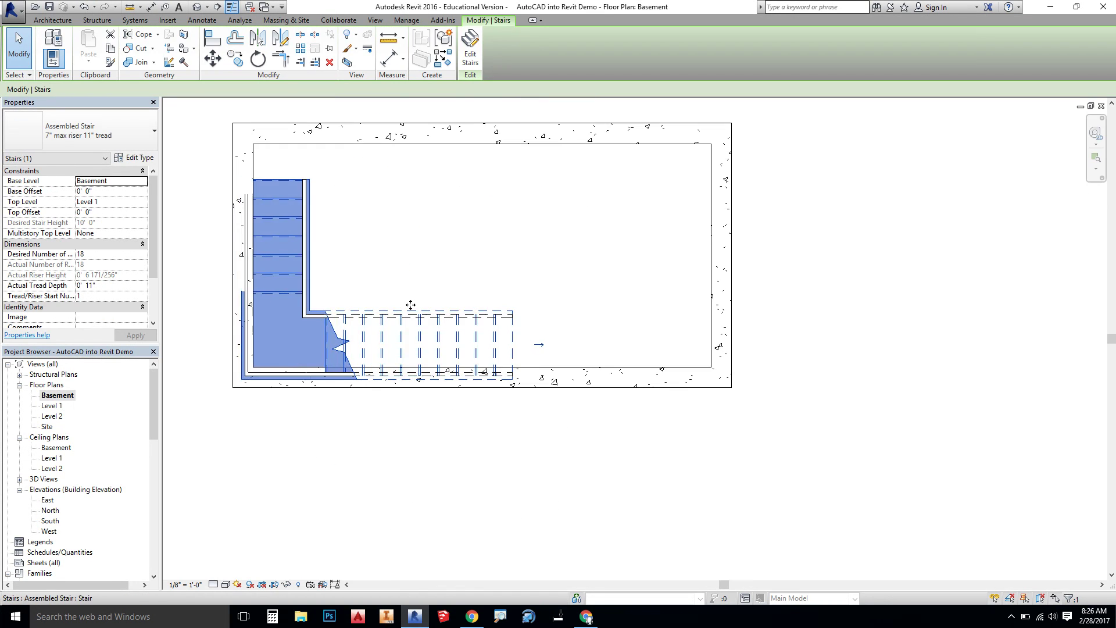
left_click(213, 58)
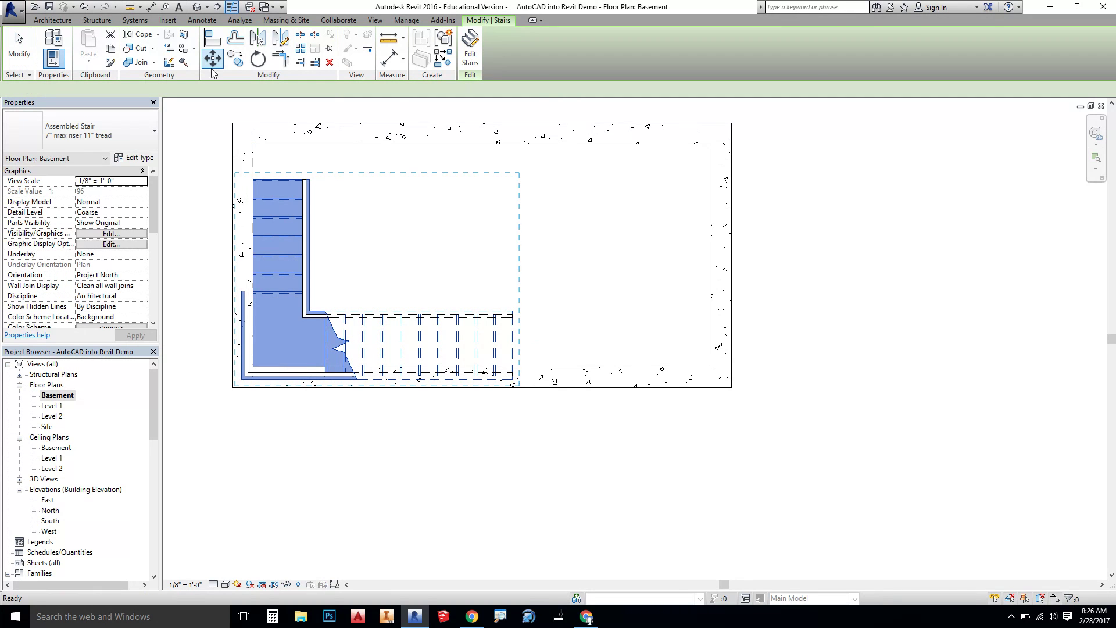
left_click(241, 381)
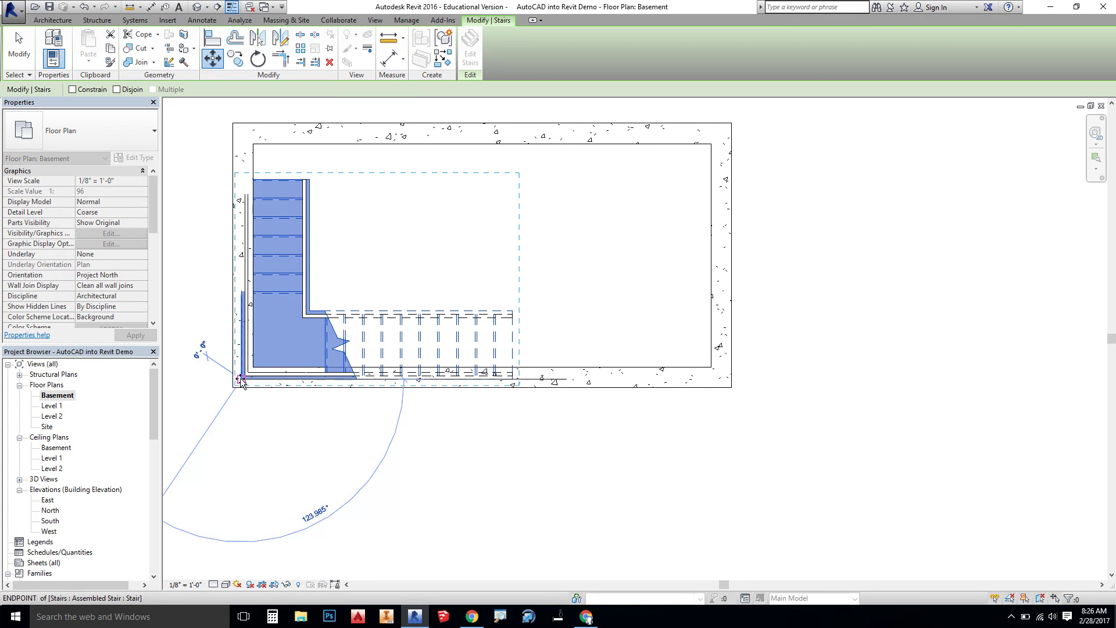
left_click(262, 368)
left_click(328, 440)
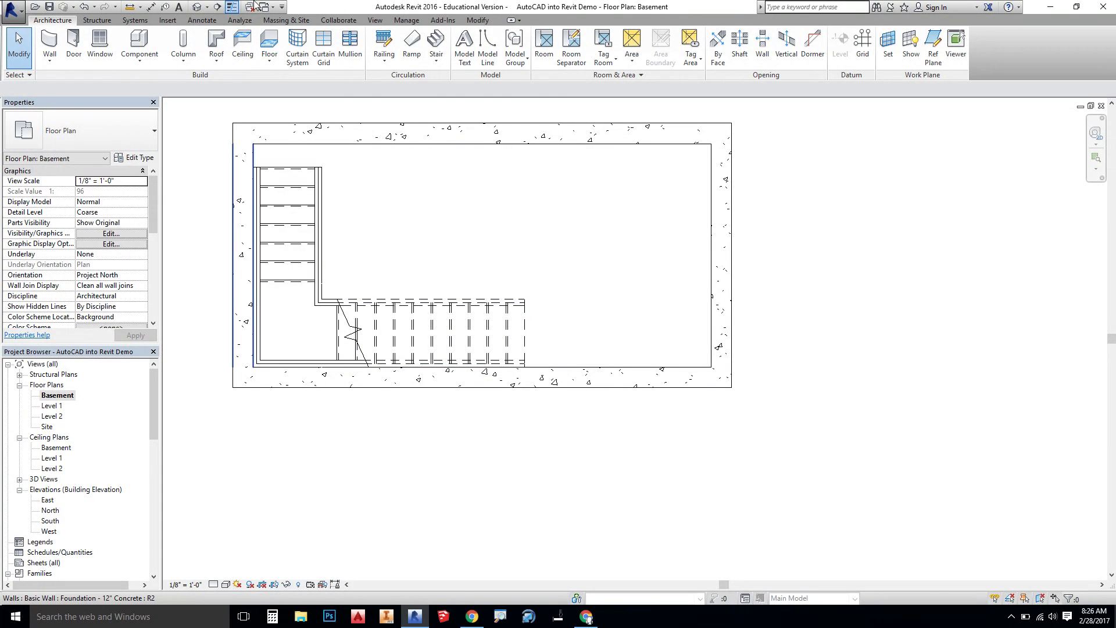
left_click(198, 7)
Orbit down onto the stair and select it, then reopen the Basement floor plan
middle_click_drag(465, 283, 389, 273, "shift")
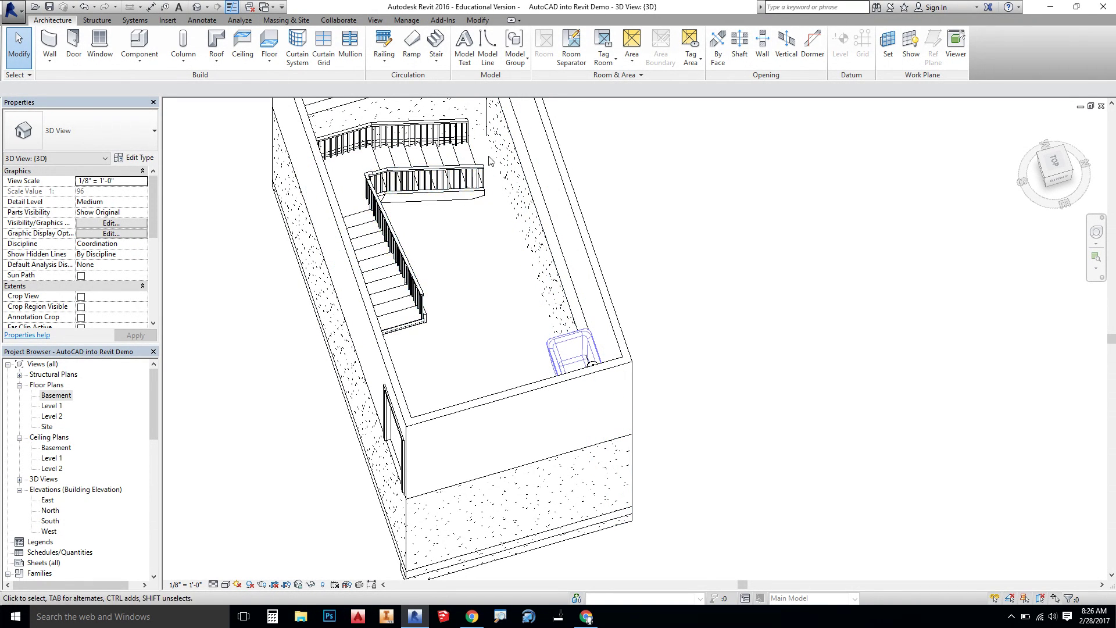
left_click(407, 318)
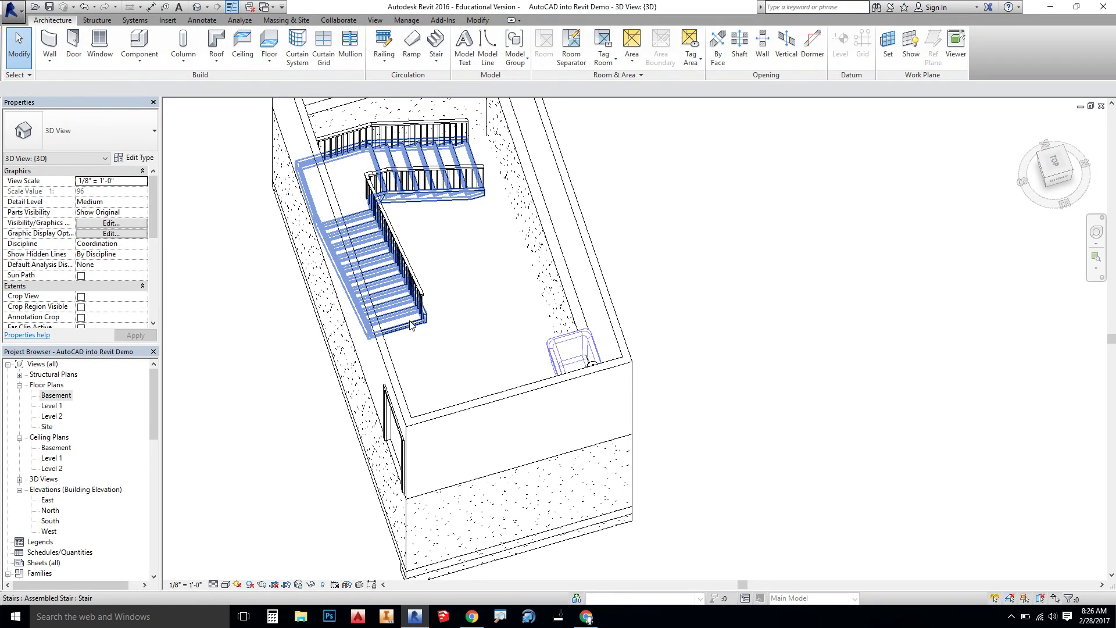
double_click(53, 397)
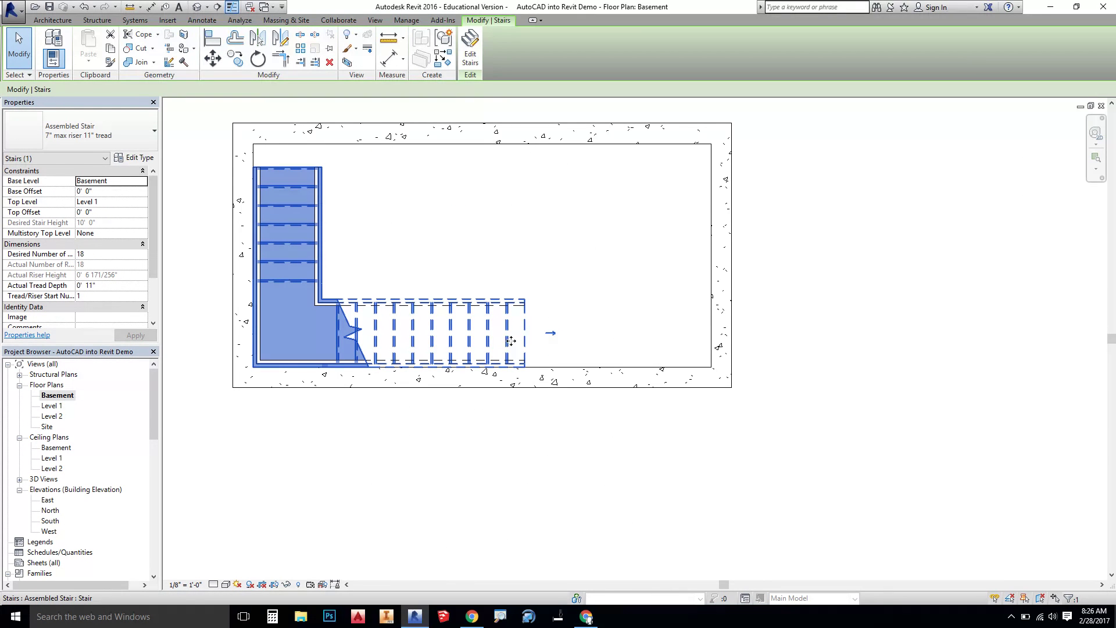
Extend the stair's lower run to span risers 5–18, leaving four risers in the upper run
double_click(508, 339)
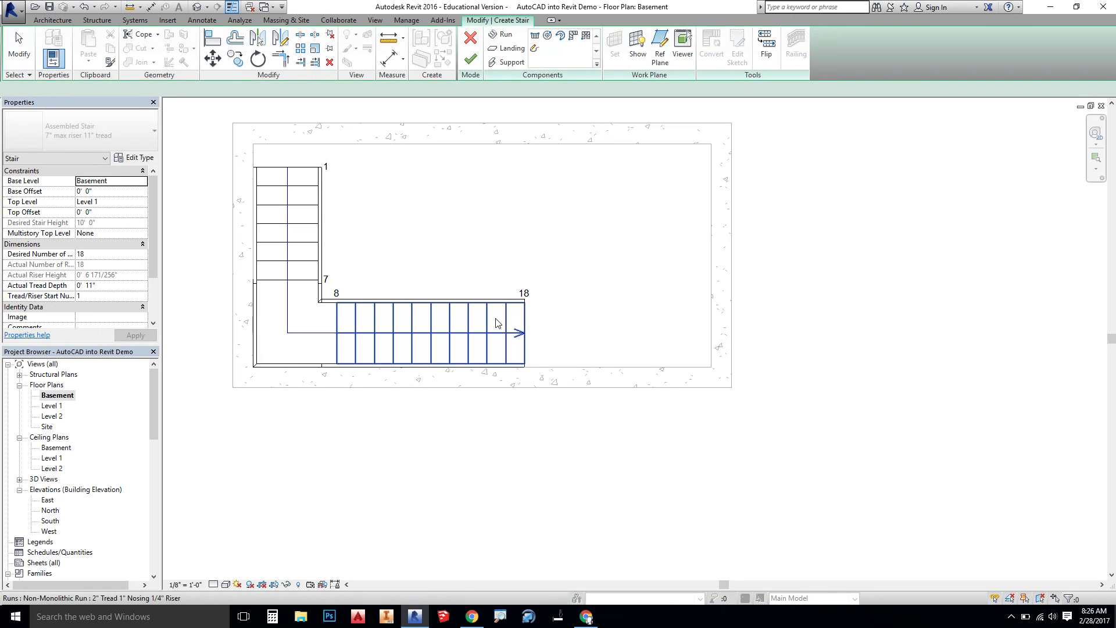
left_click(522, 329)
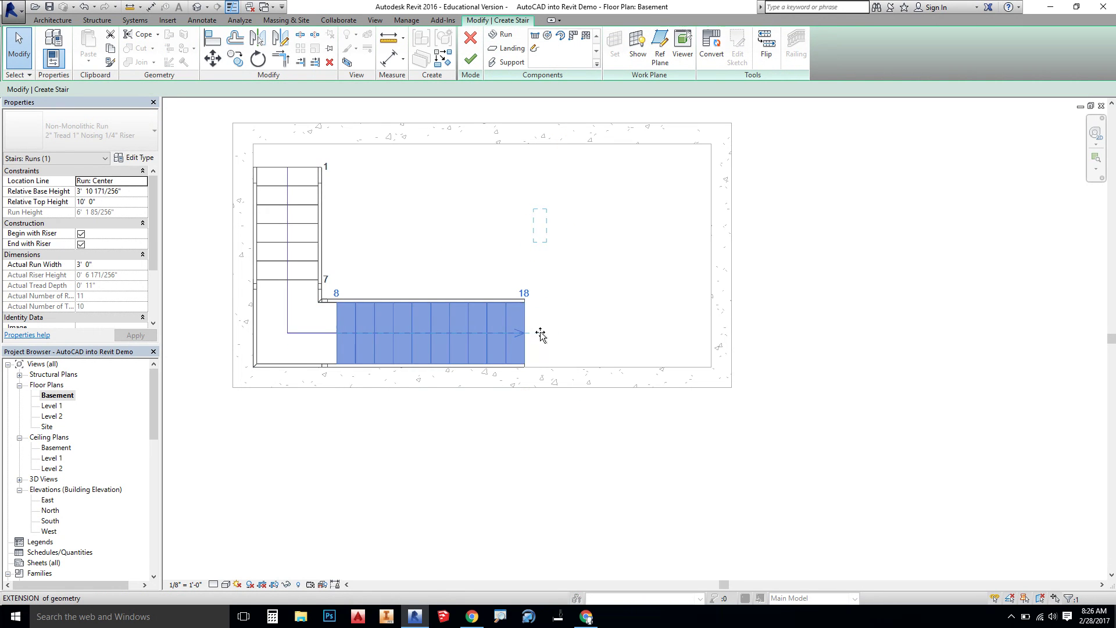
left_click_drag(573, 337, 581, 334)
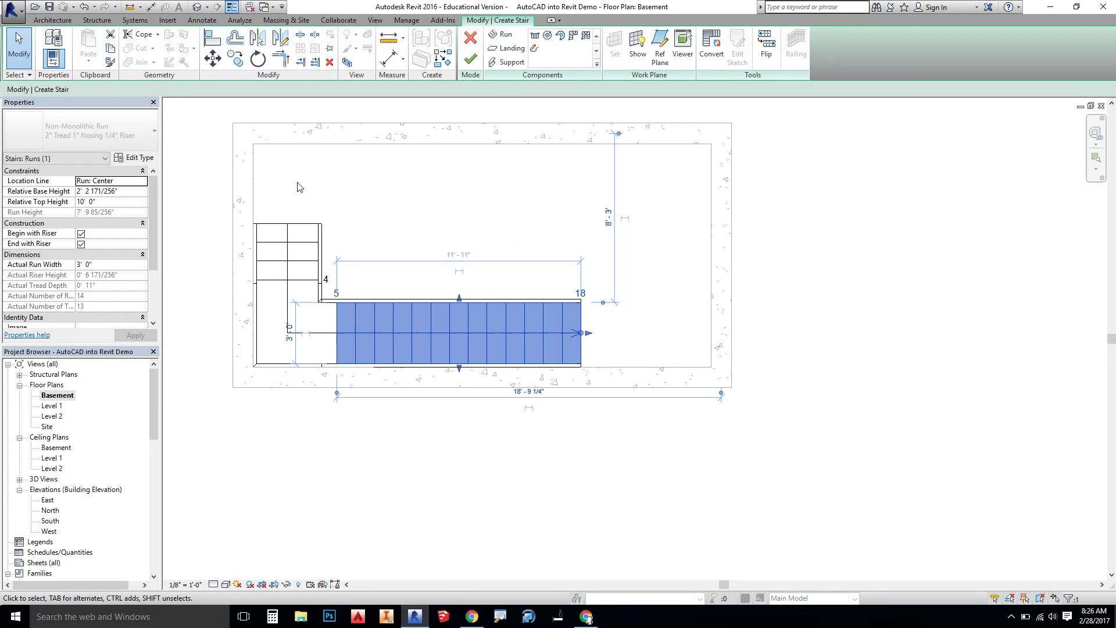
left_click(396, 218)
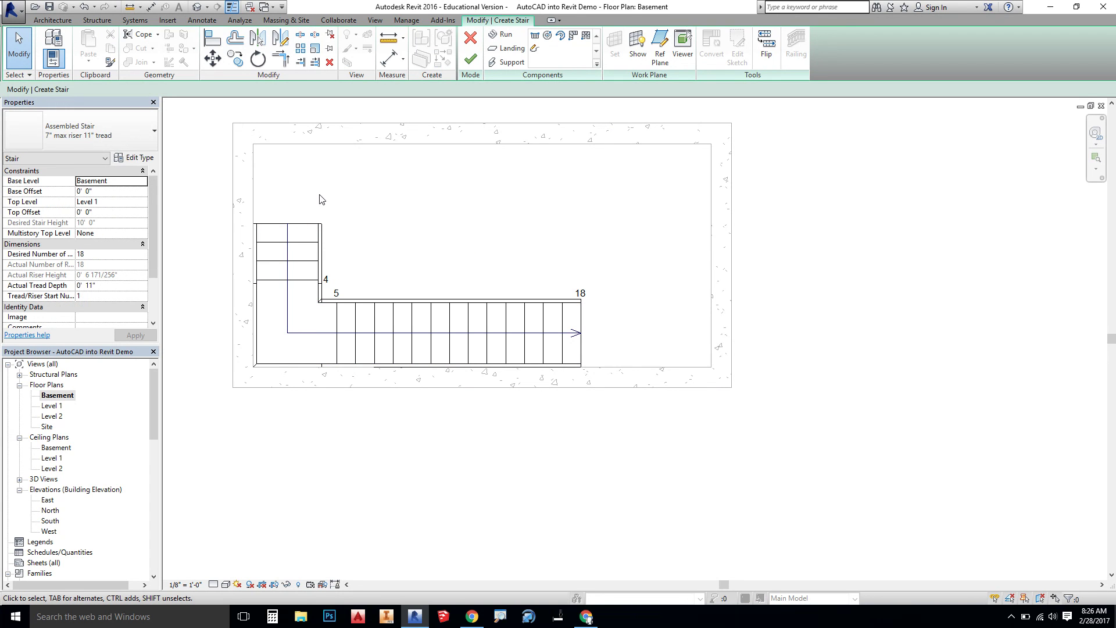
left_click(472, 60)
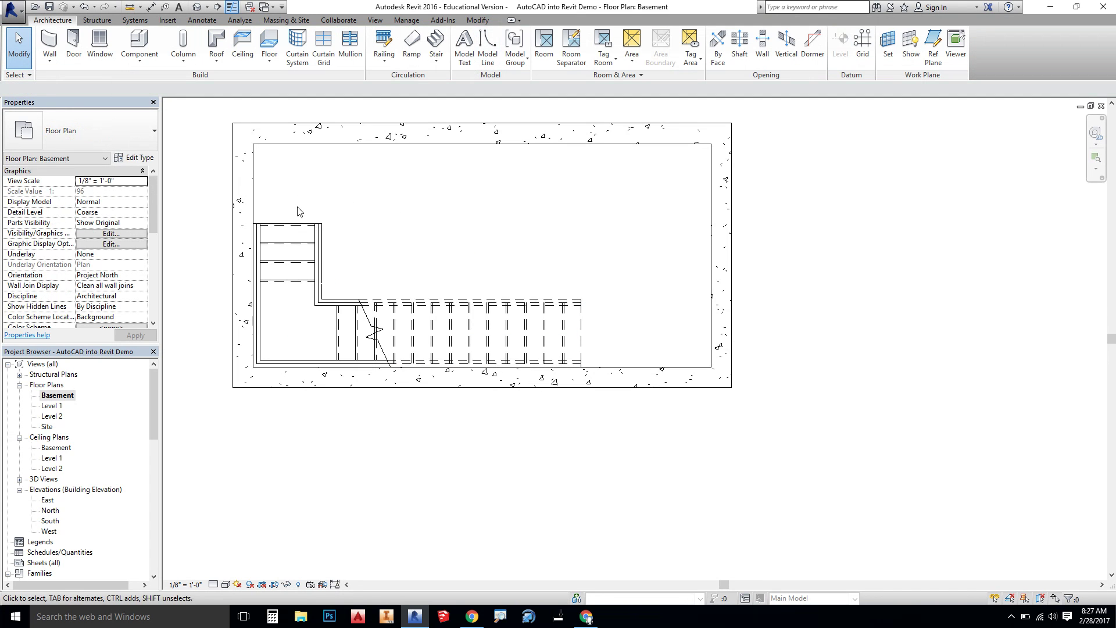
Switch to the default 3D view of the basement and stair
left_click(198, 7)
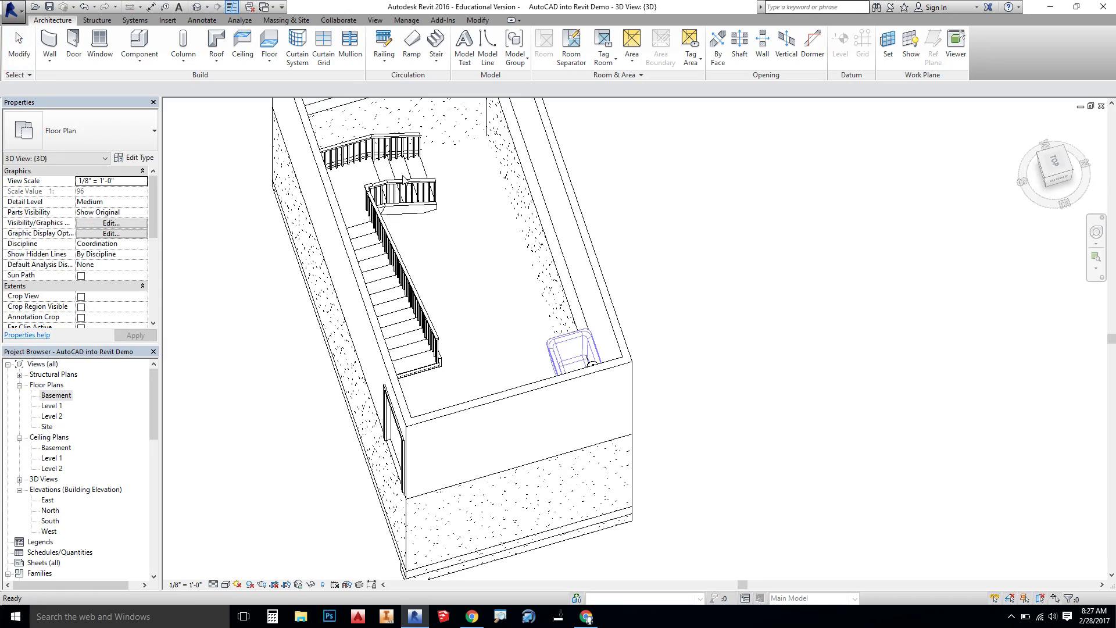